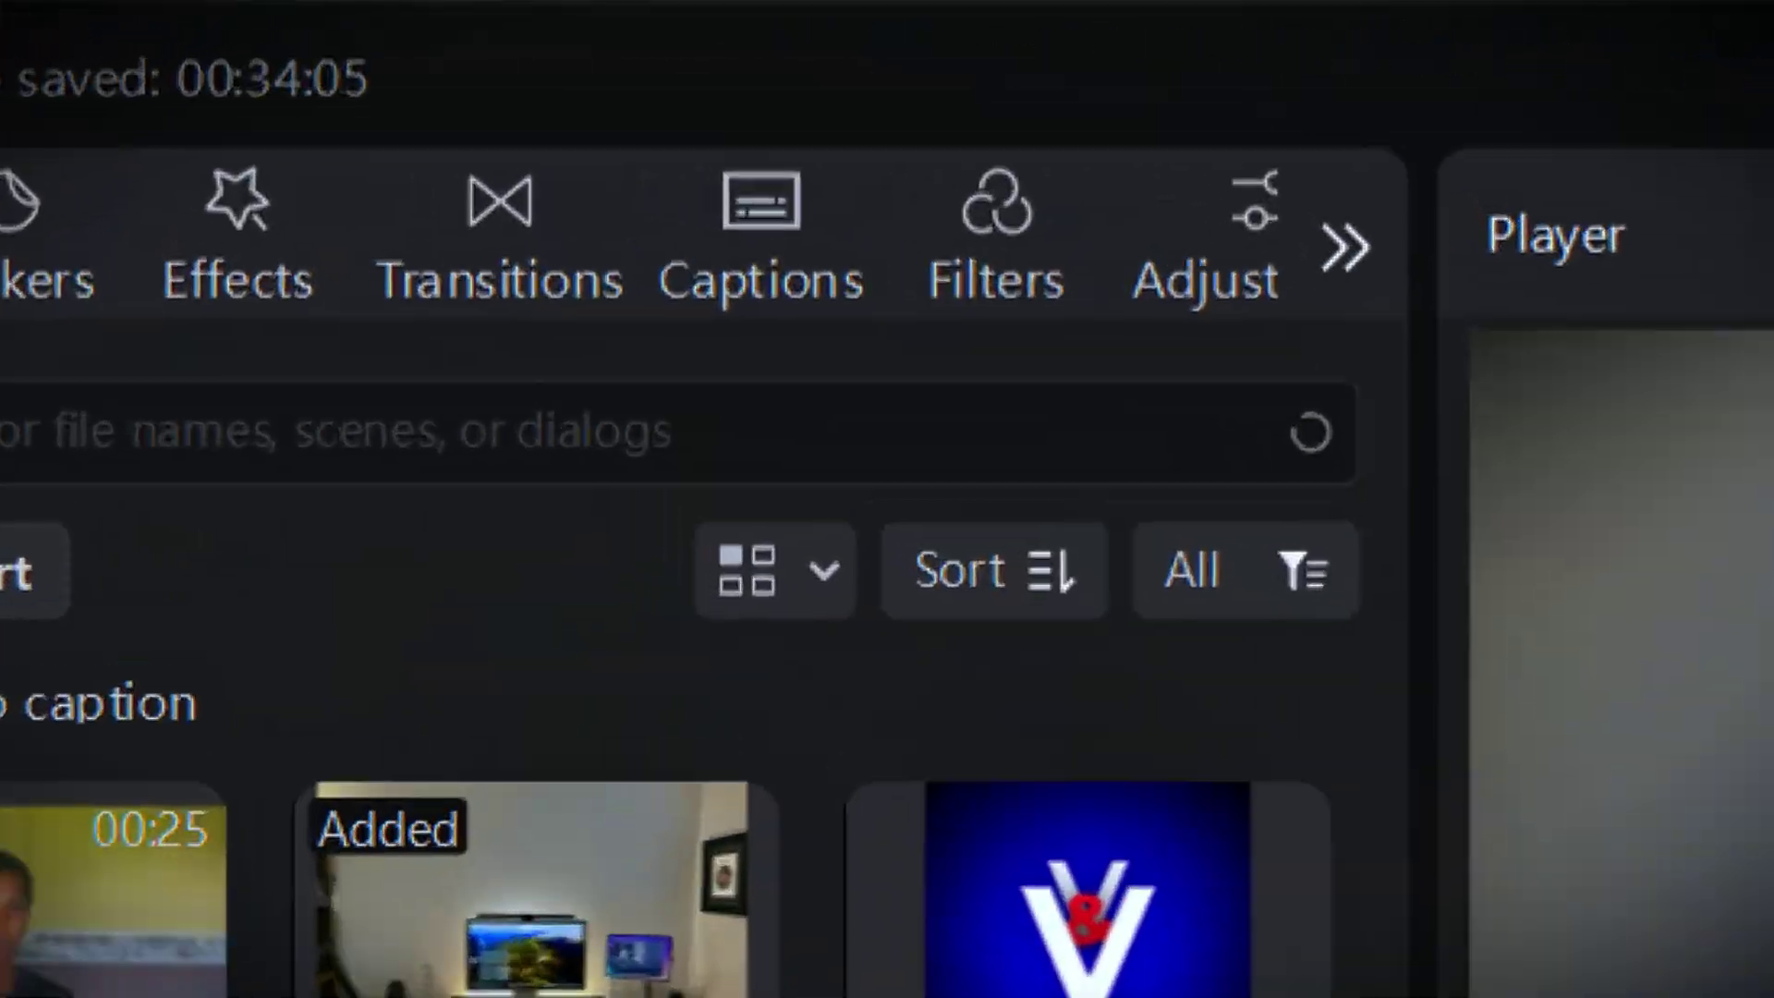
Step: Play the talking-head video from the start to review it
{"action": "left_click", "coordinate": [525, 101]}
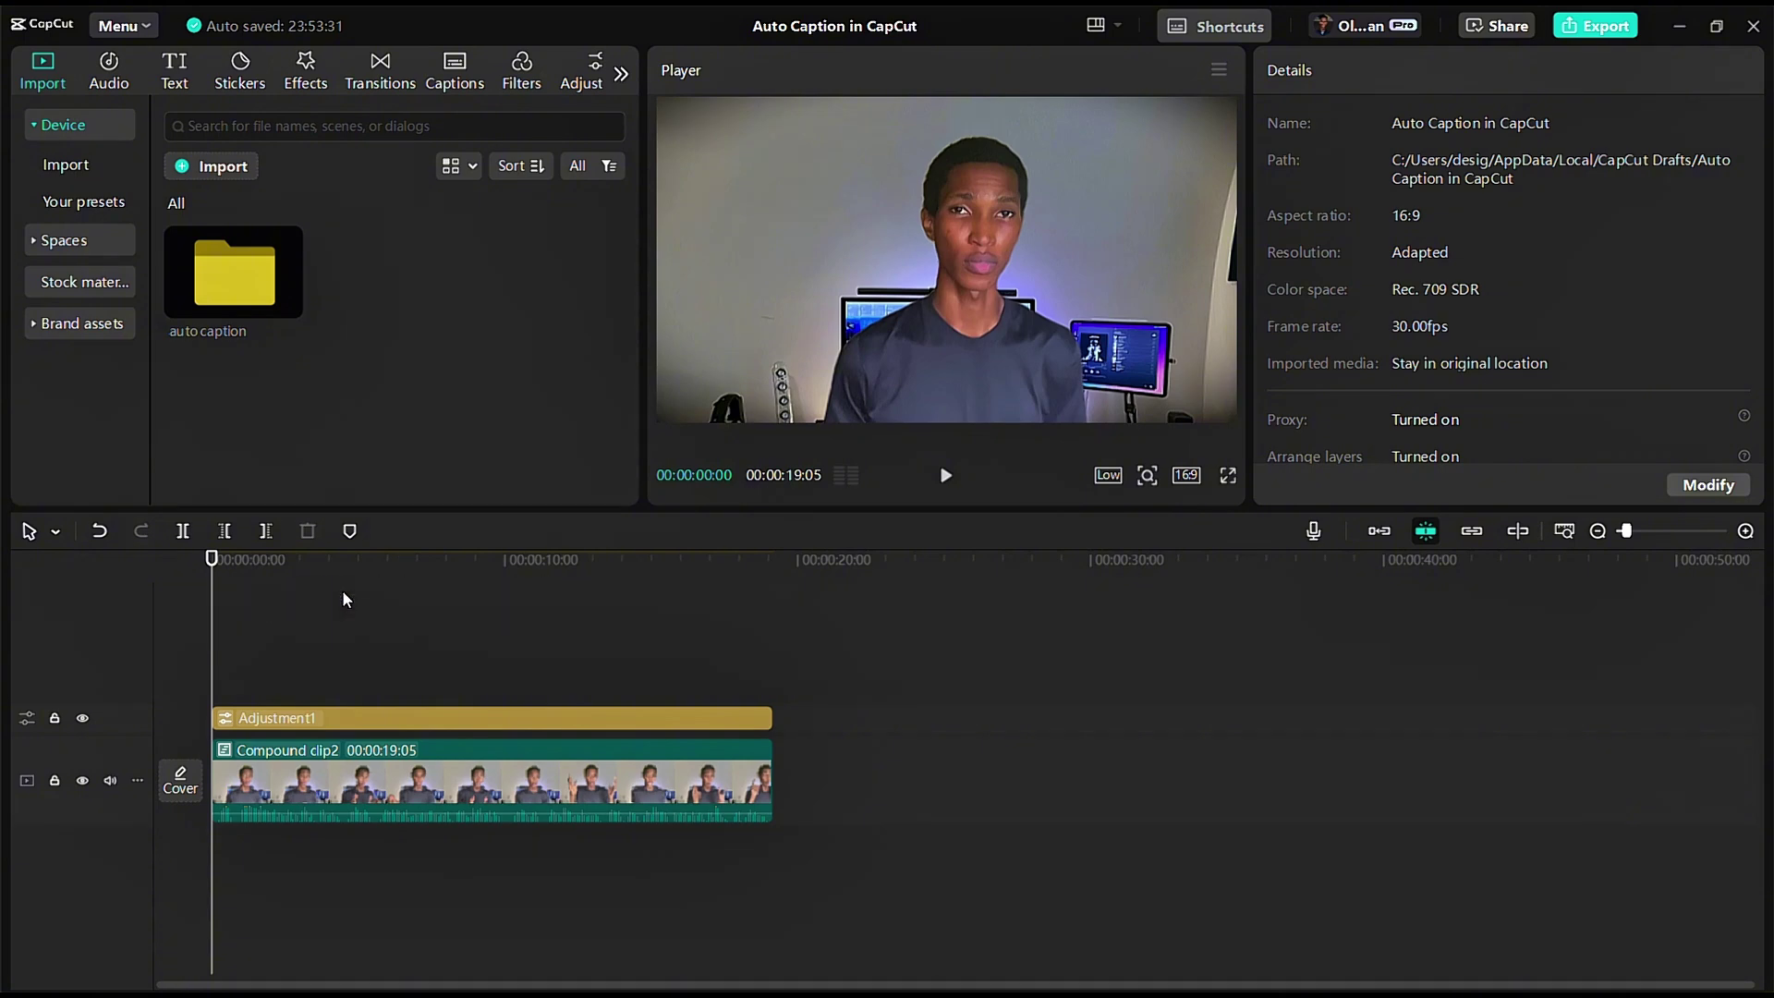
{"action": "key", "text": "space"}
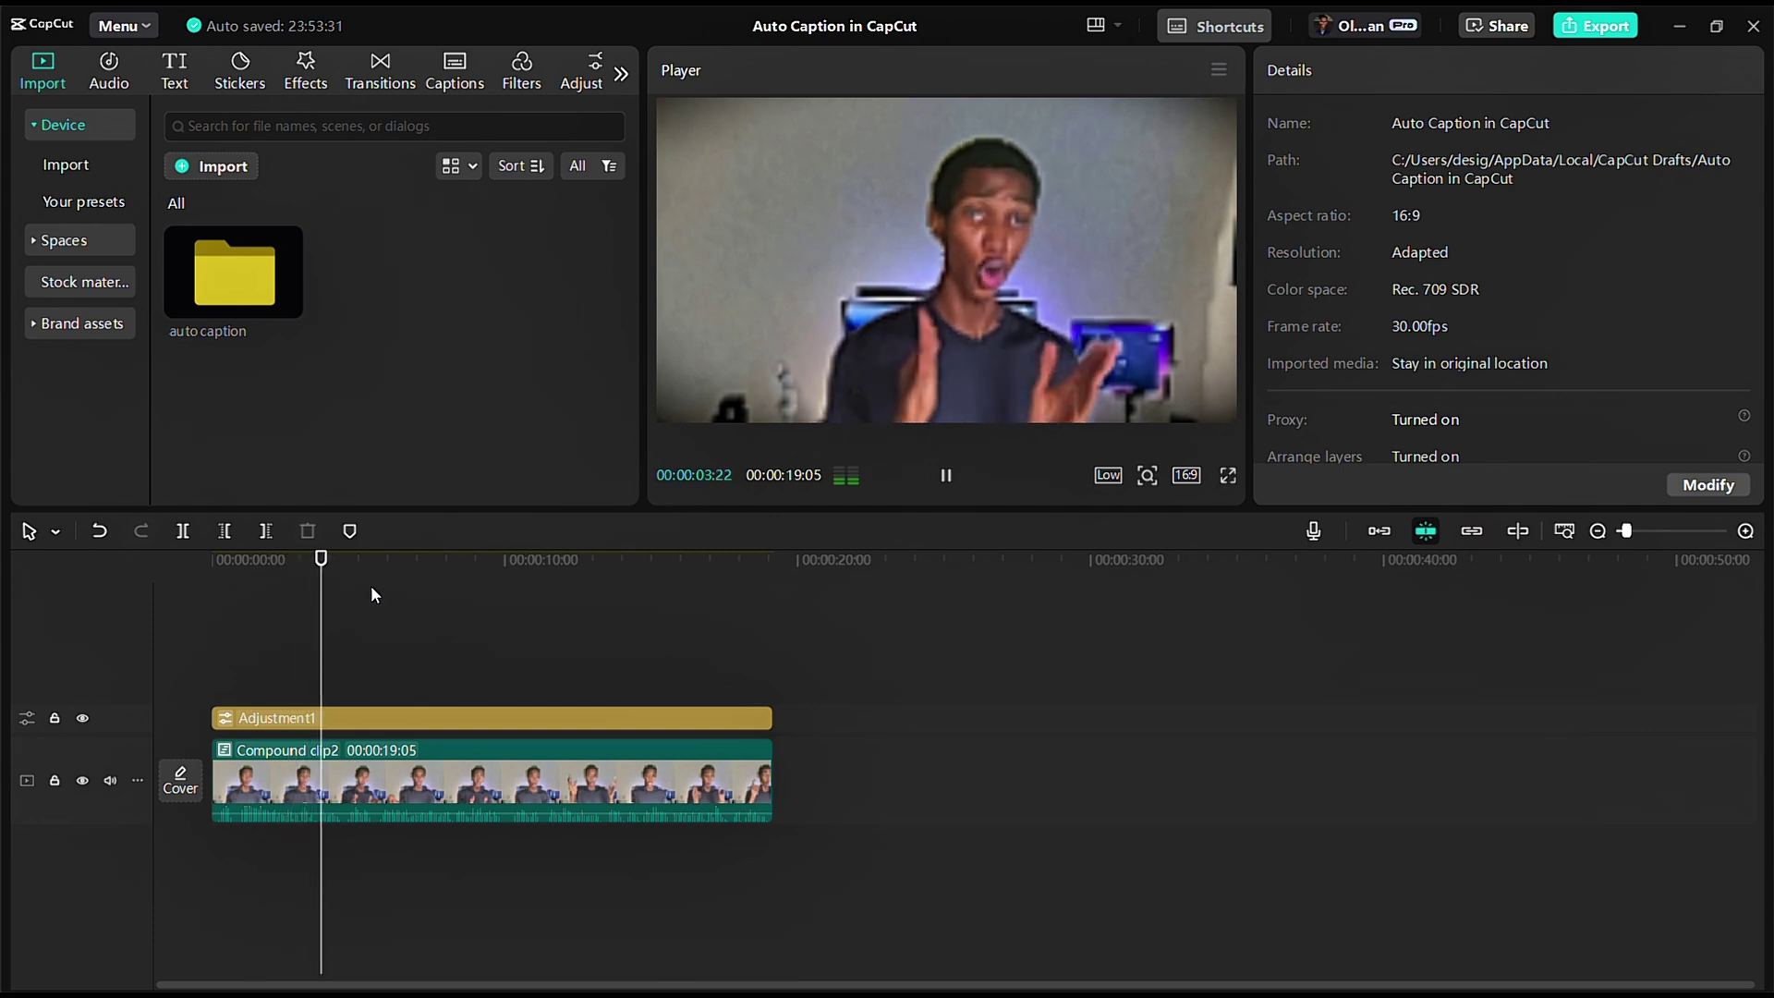
{"action": "key", "text": "space"}
{"action": "left_click", "coordinate": [386, 771]}
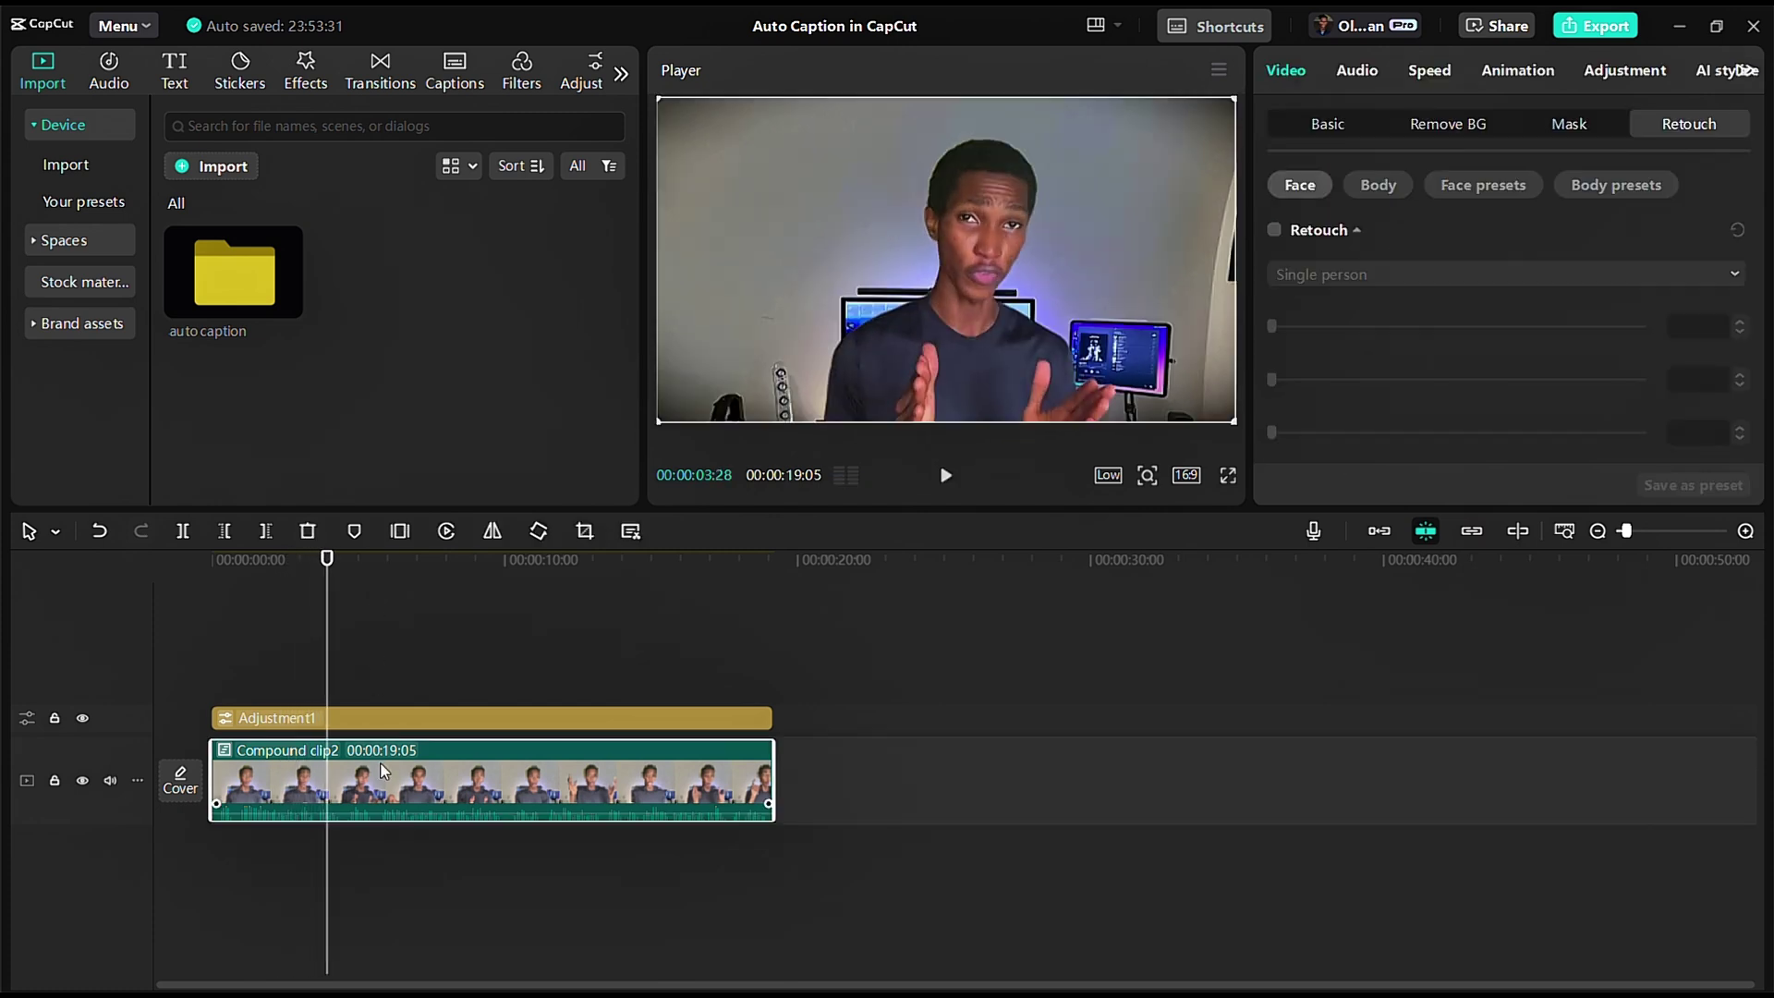
{"action": "left_click", "coordinate": [387, 653]}
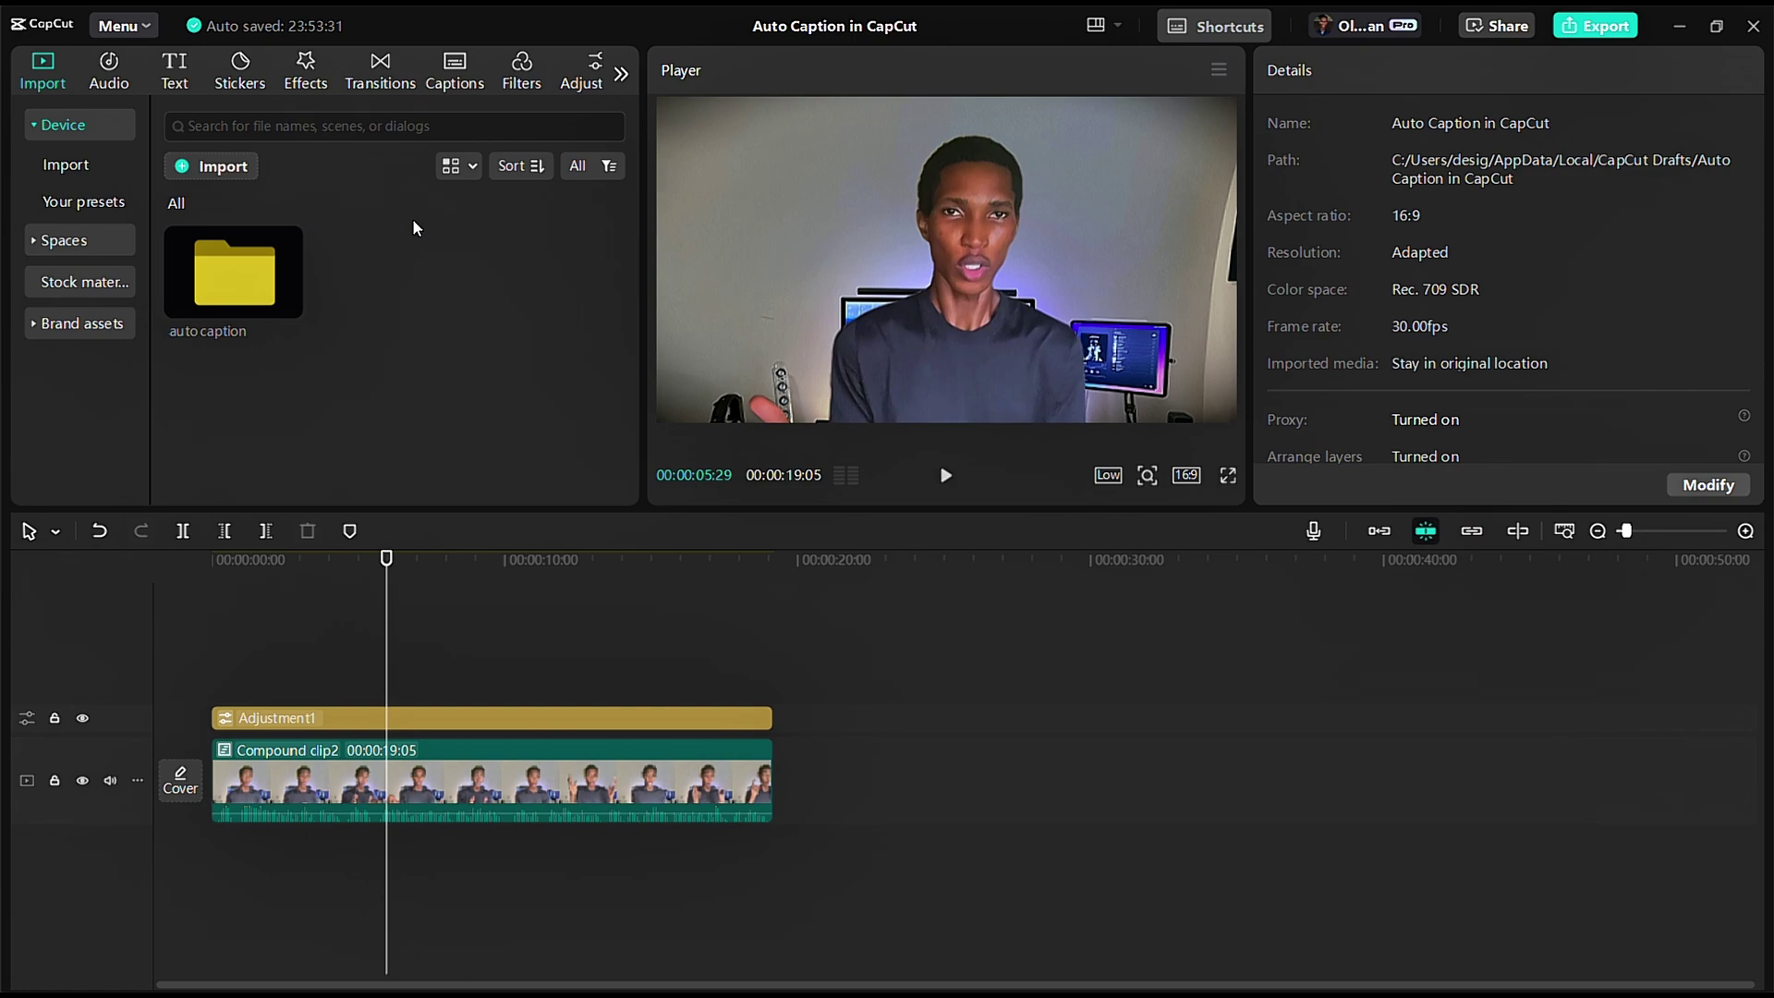
Step: Generate English auto-captions over Compound clip2 and check the first caption
{"action": "left_click", "coordinate": [453, 80]}
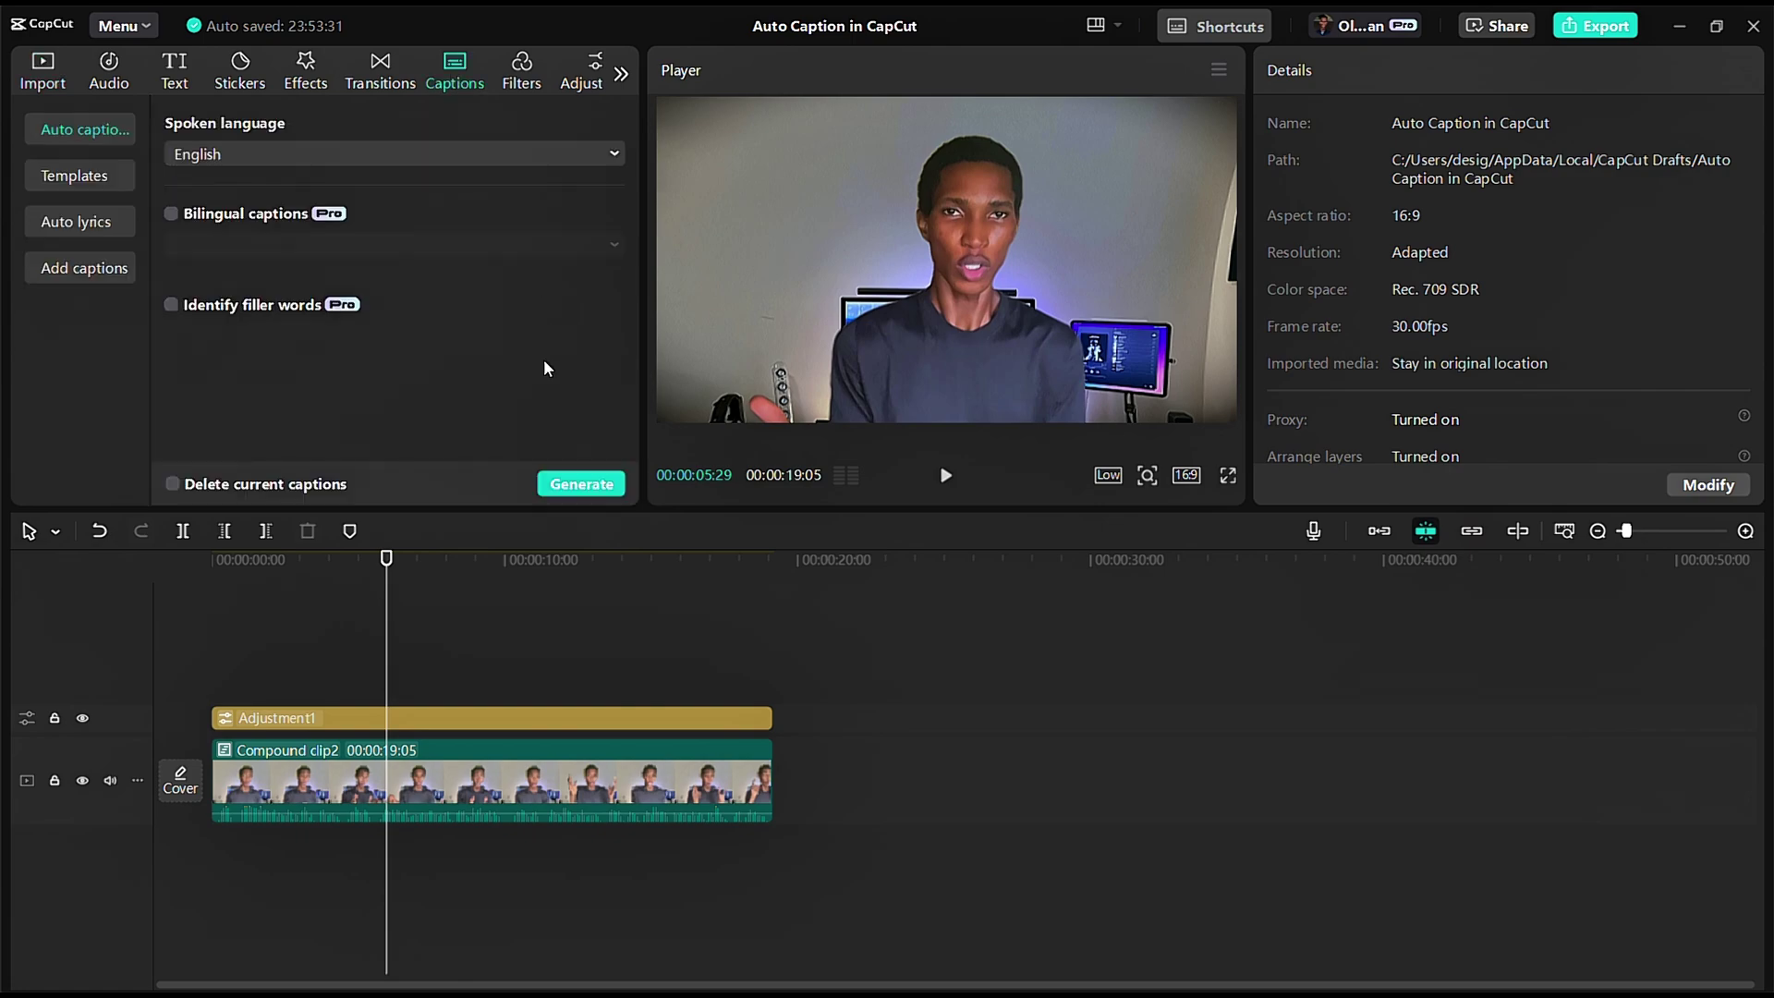
{"action": "left_click", "coordinate": [574, 490]}
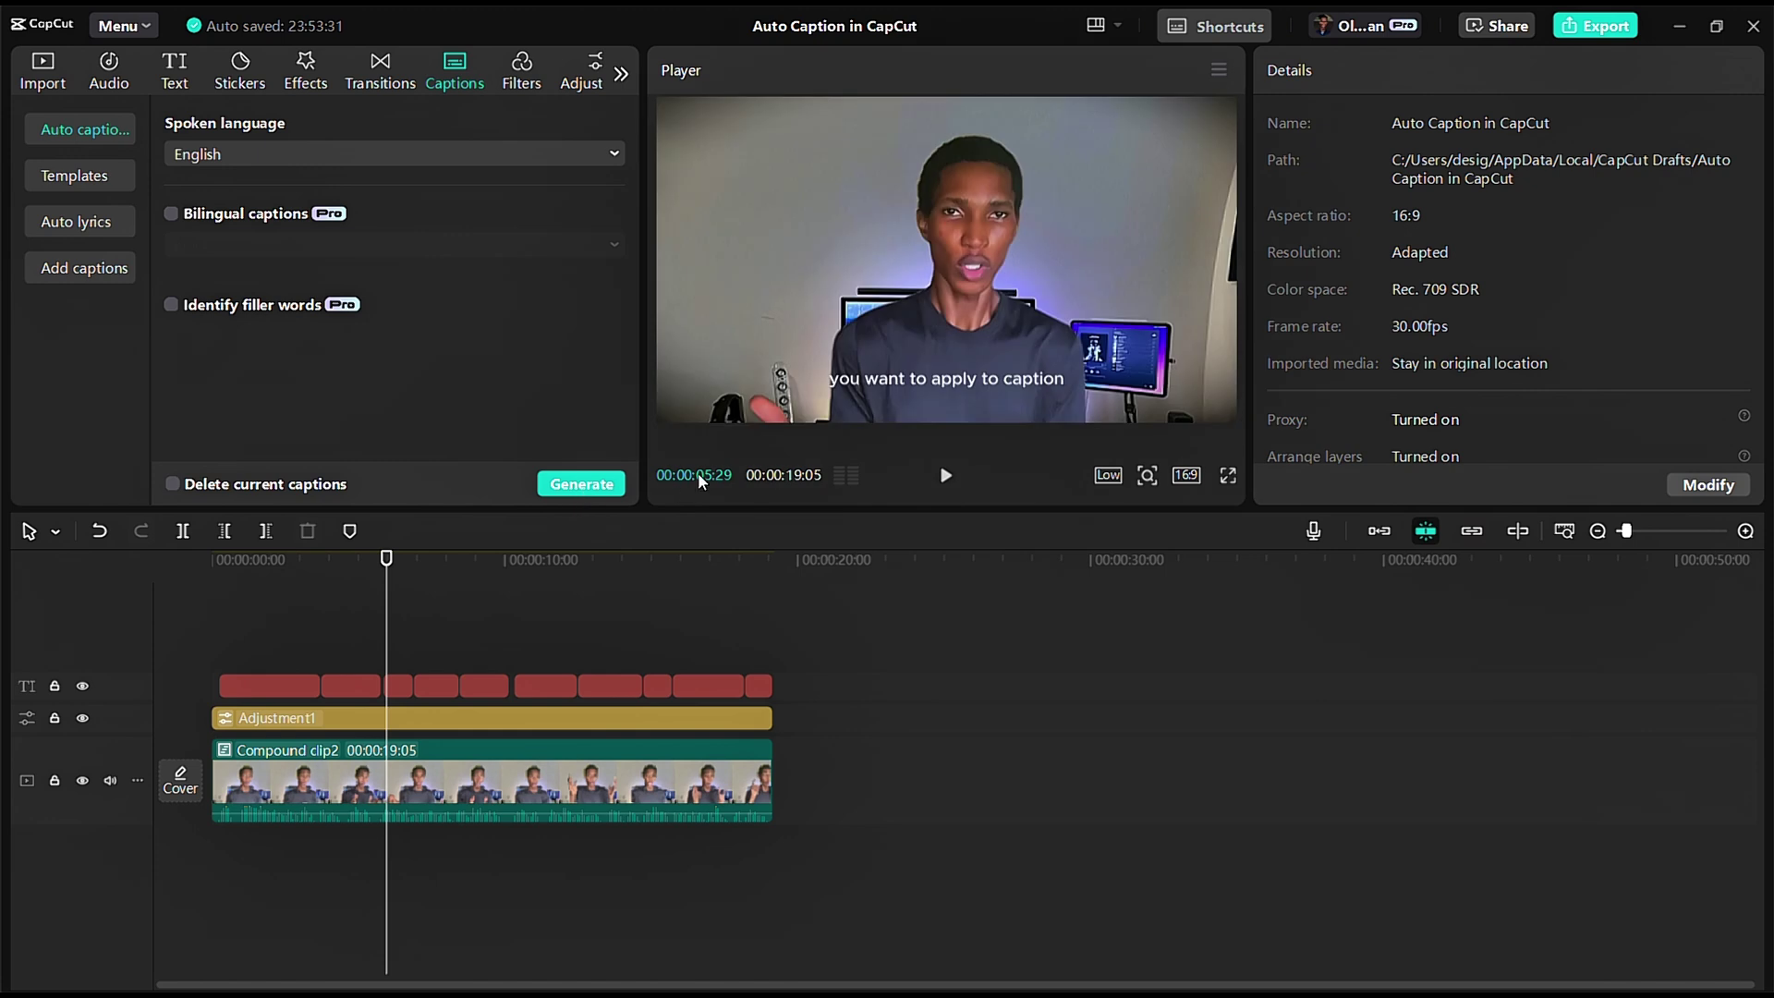
{"action": "left_click", "coordinate": [610, 566]}
{"action": "left_click_drag", "start_coordinate": [645, 567], "coordinate": [473, 633]}
Step: Place a copy of Compound clip2, Compound clip3, further right on the timeline
{"action": "scroll", "coordinate": [496, 665], "scroll_direction": "down", "scroll_amount": 2, "text": "ctrl"}
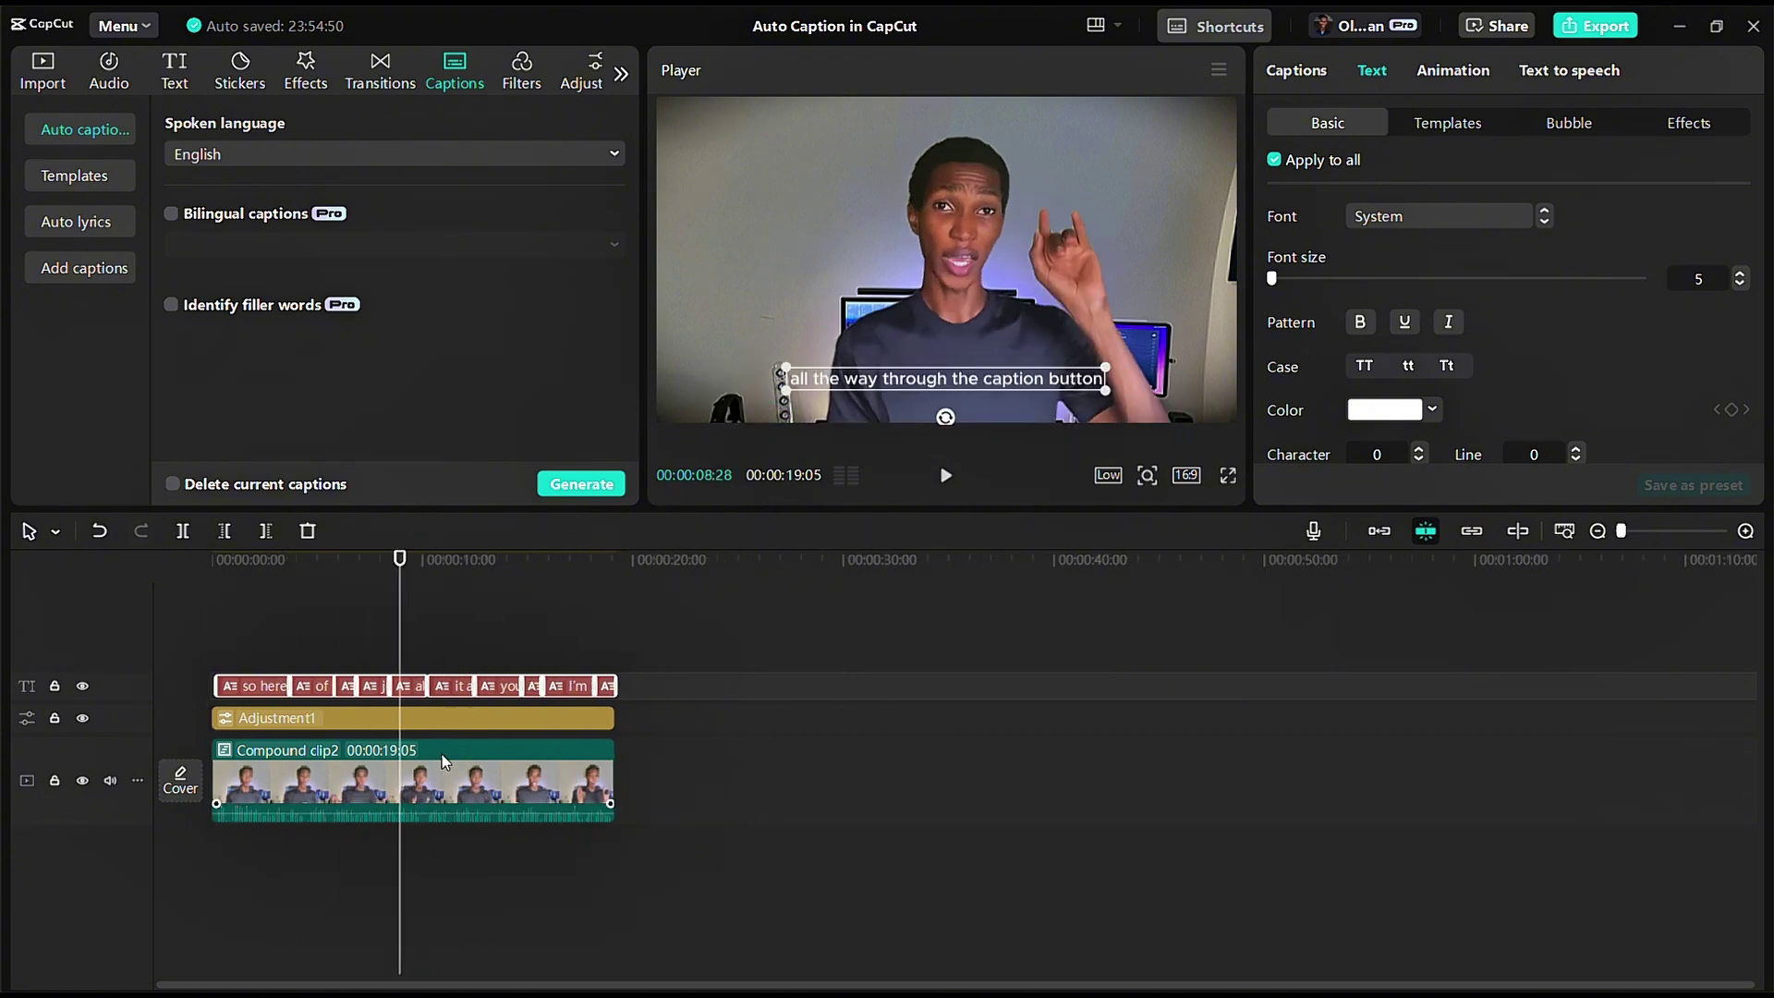
{"action": "left_click", "coordinate": [424, 801]}
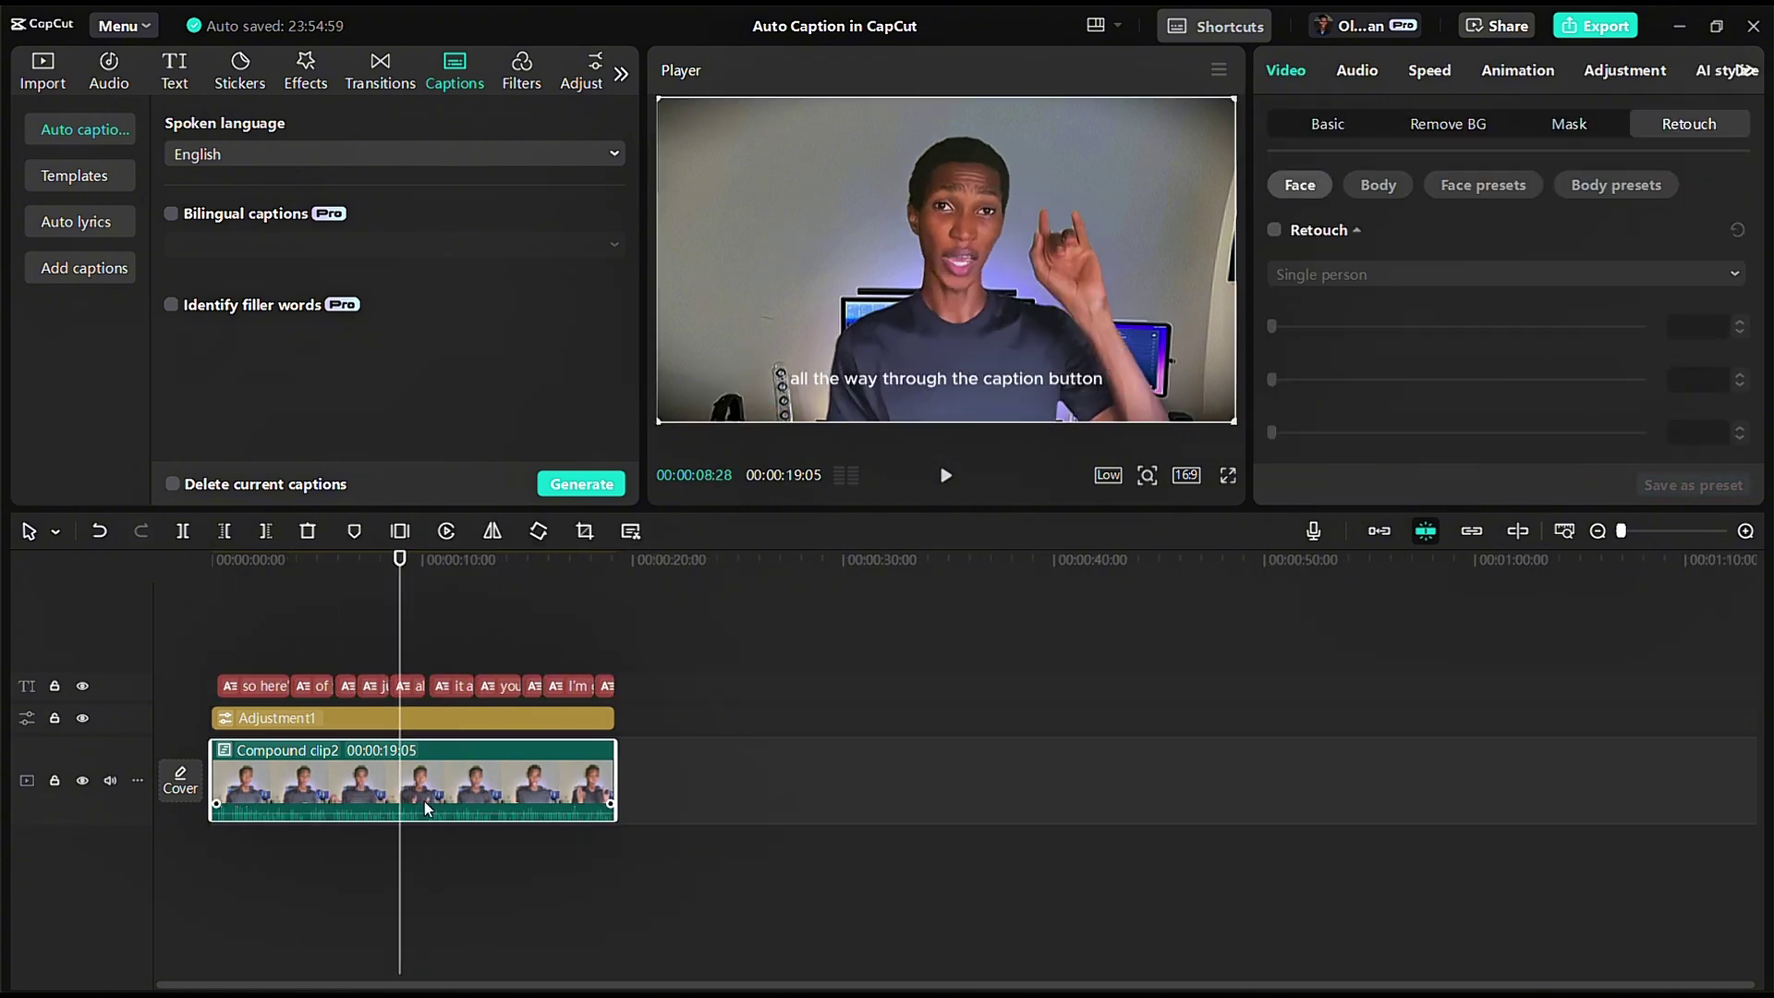
{"action": "left_click_drag", "start_coordinate": [399, 807], "coordinate": [781, 789]}
{"action": "left_click_drag", "start_coordinate": [673, 646], "coordinate": [785, 605]}
Step: Play through Compound clip3 and split it at 00:00:27:05 with Ctrl+B
{"action": "left_click", "coordinate": [790, 784]}
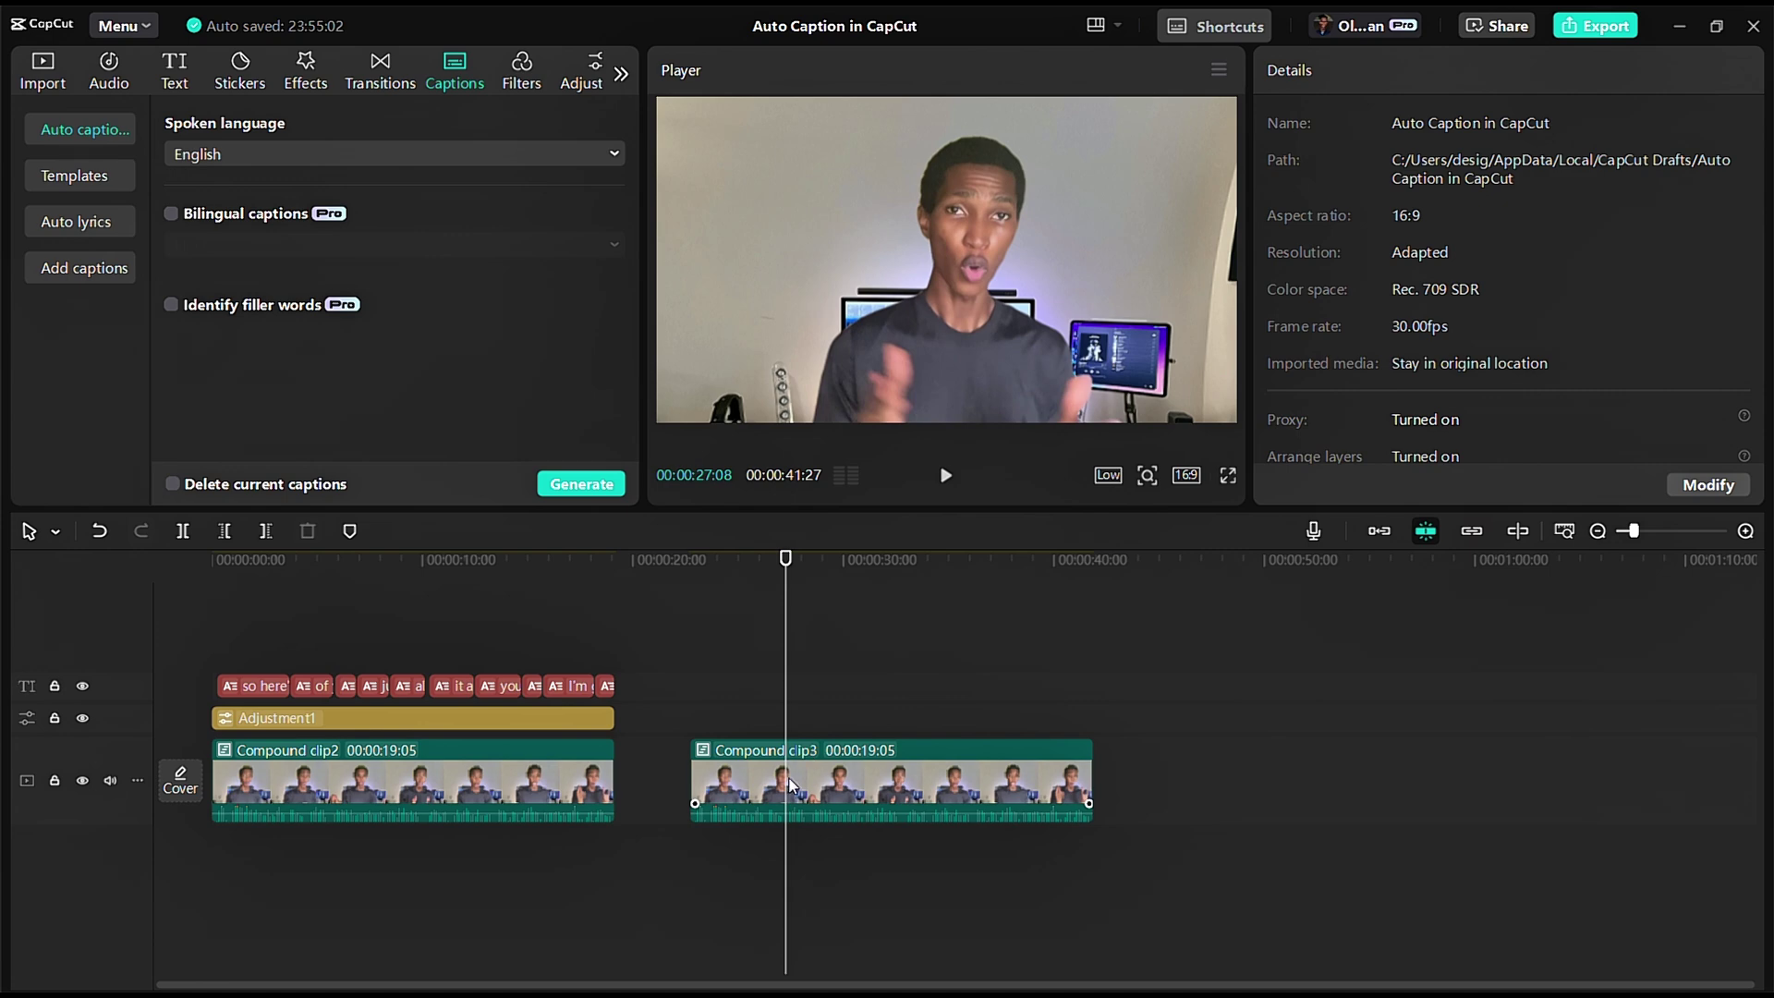
{"action": "left_click", "coordinate": [691, 638]}
{"action": "key", "text": "space"}
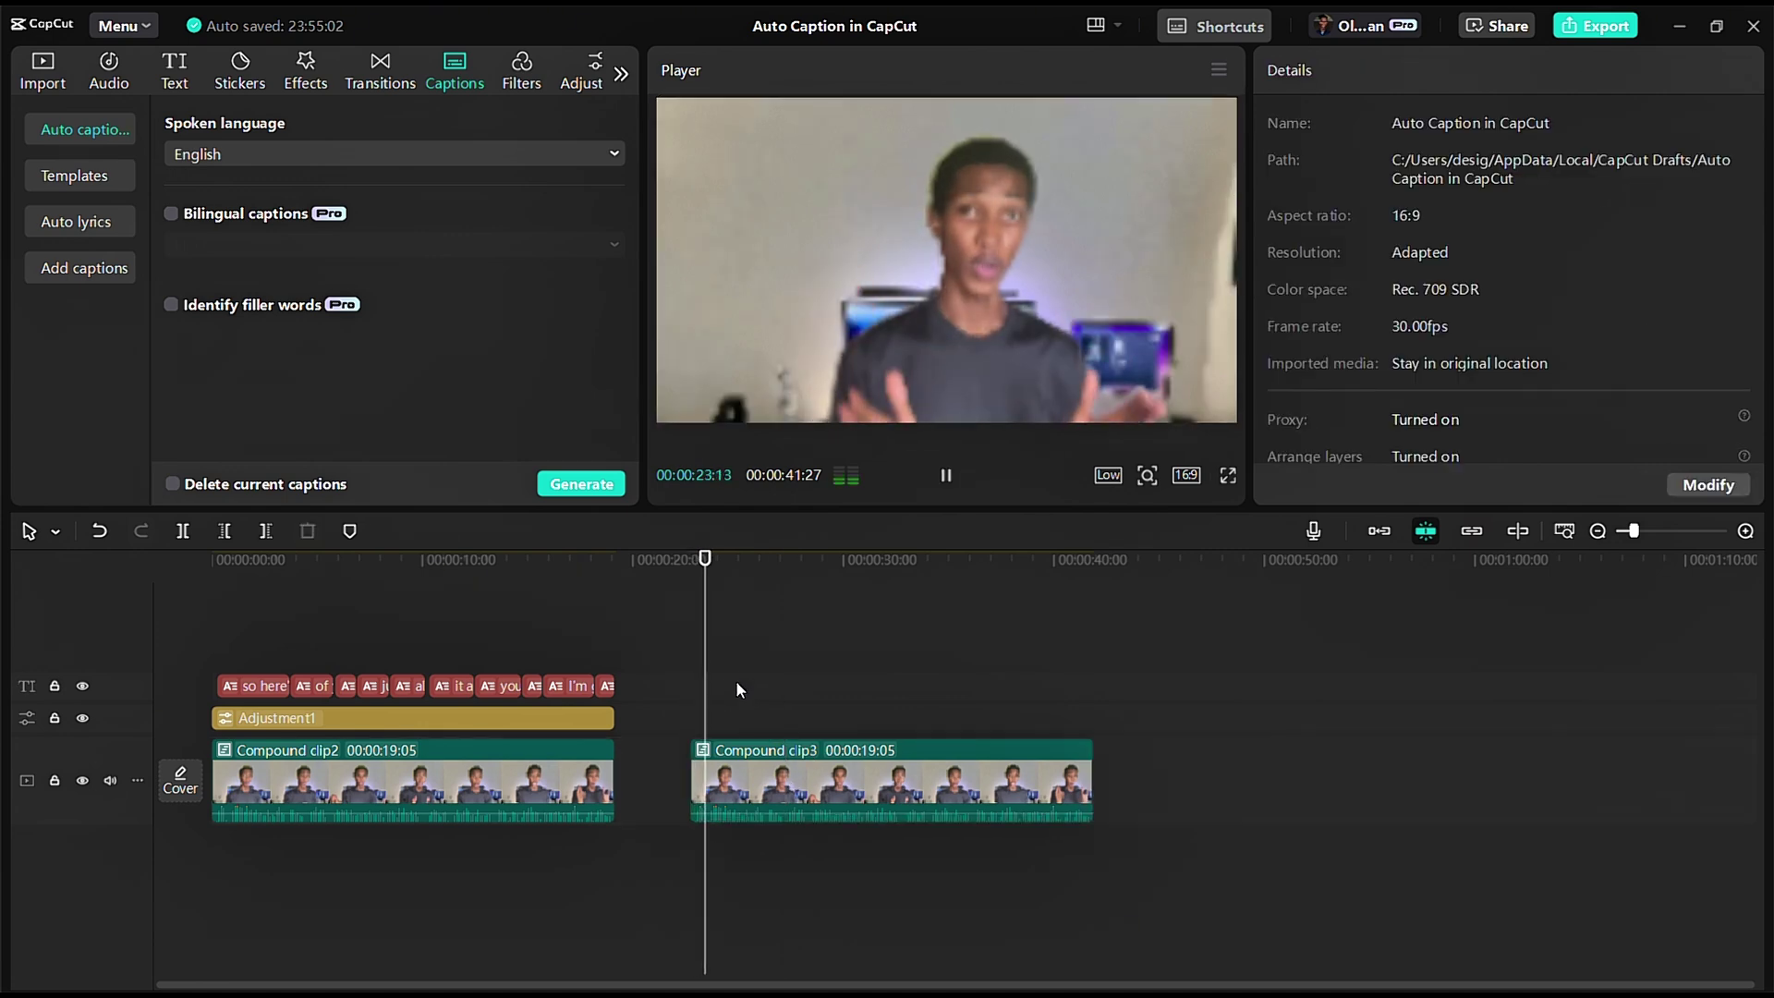
{"action": "key", "text": "space"}
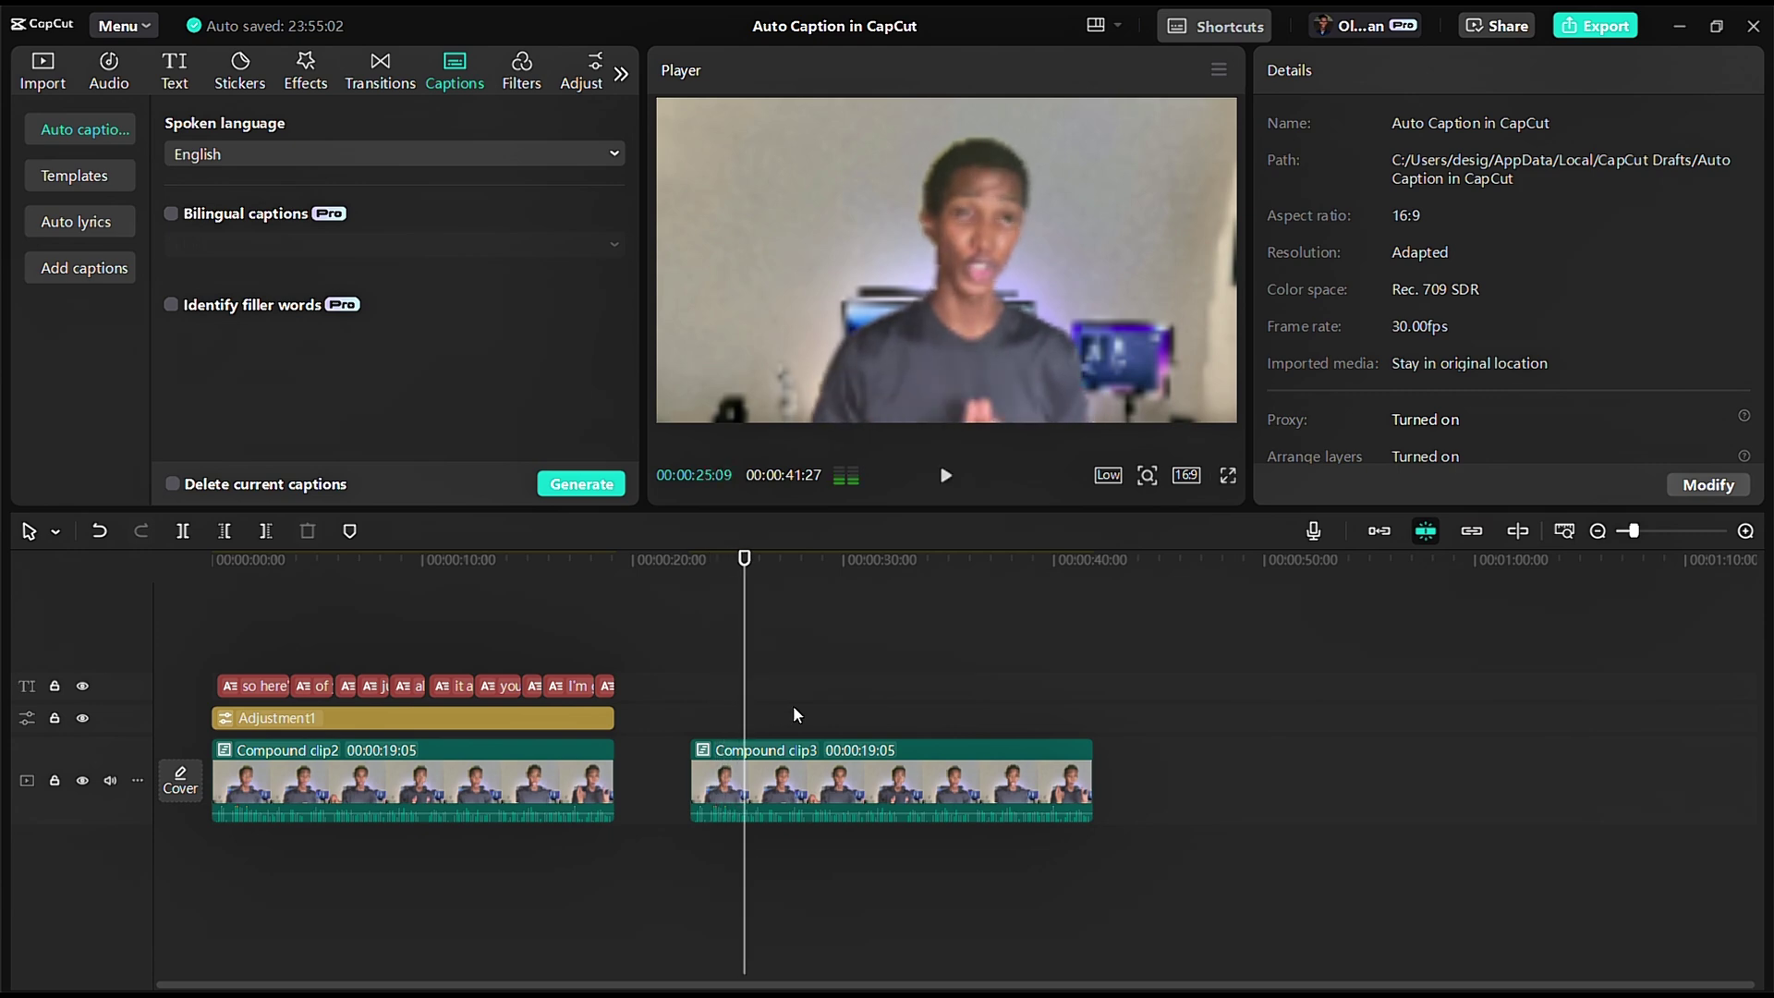
{"action": "key", "text": "space"}
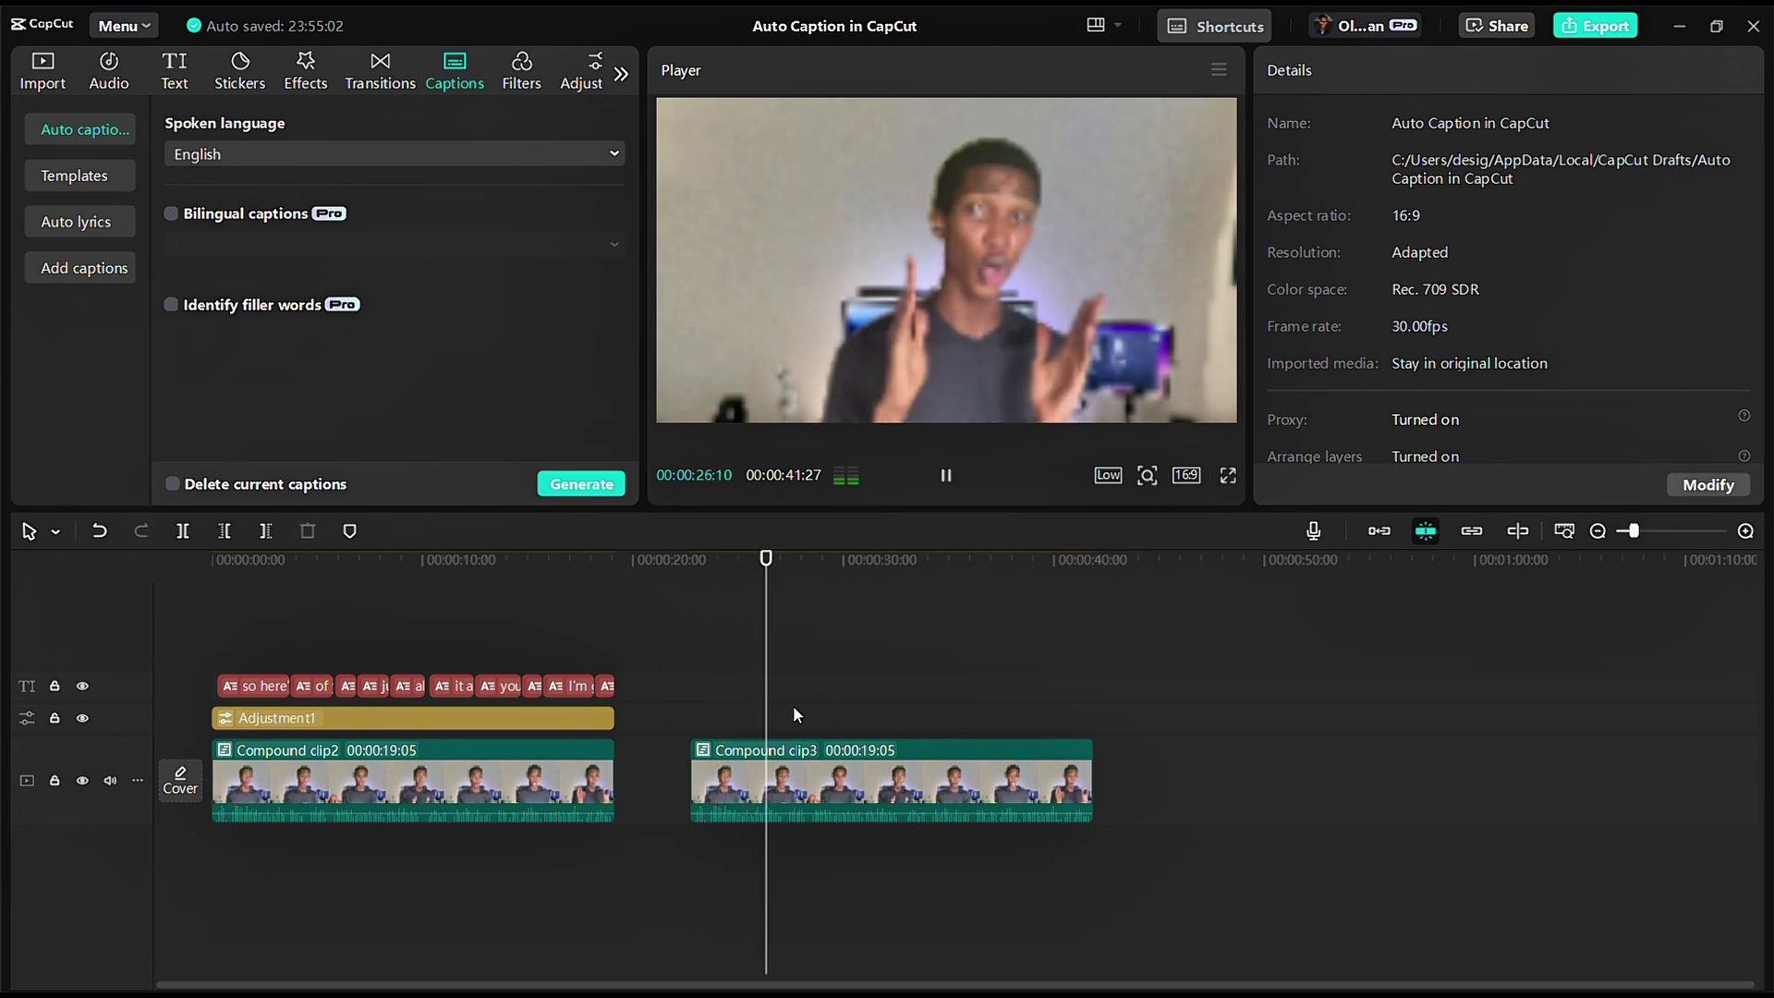
{"action": "left_click", "coordinate": [778, 704]}
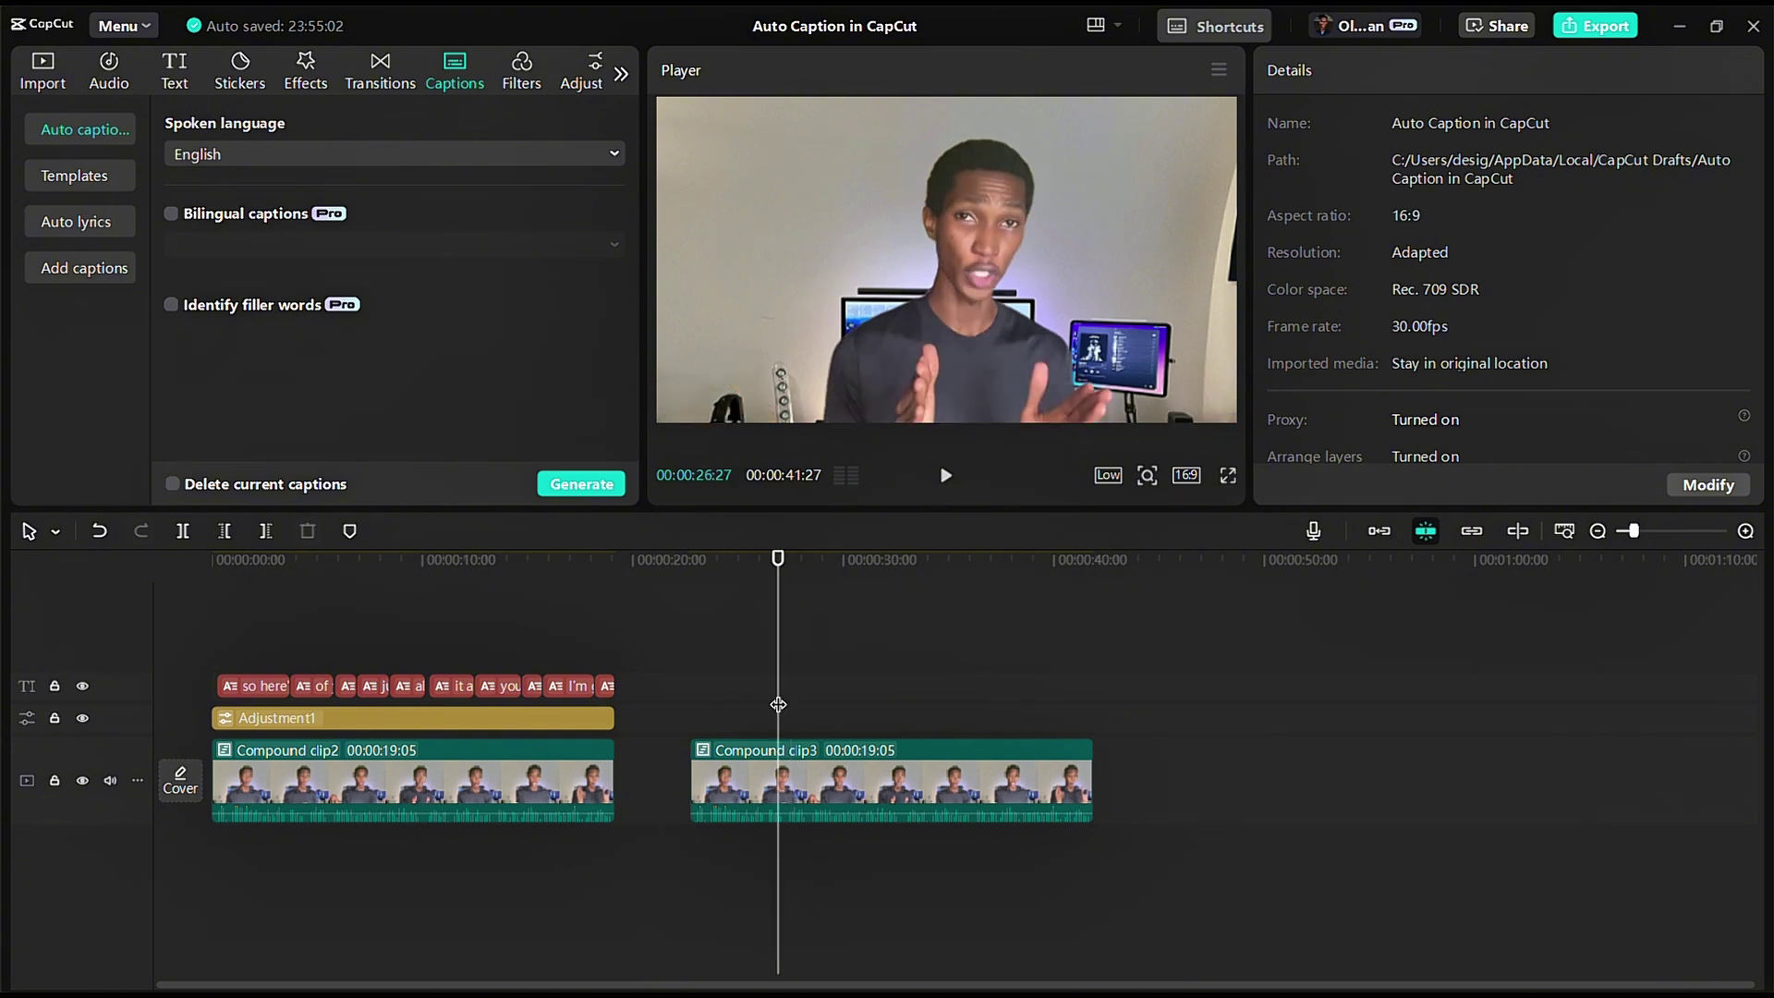
{"action": "left_click_drag", "start_coordinate": [778, 704], "coordinate": [783, 701]}
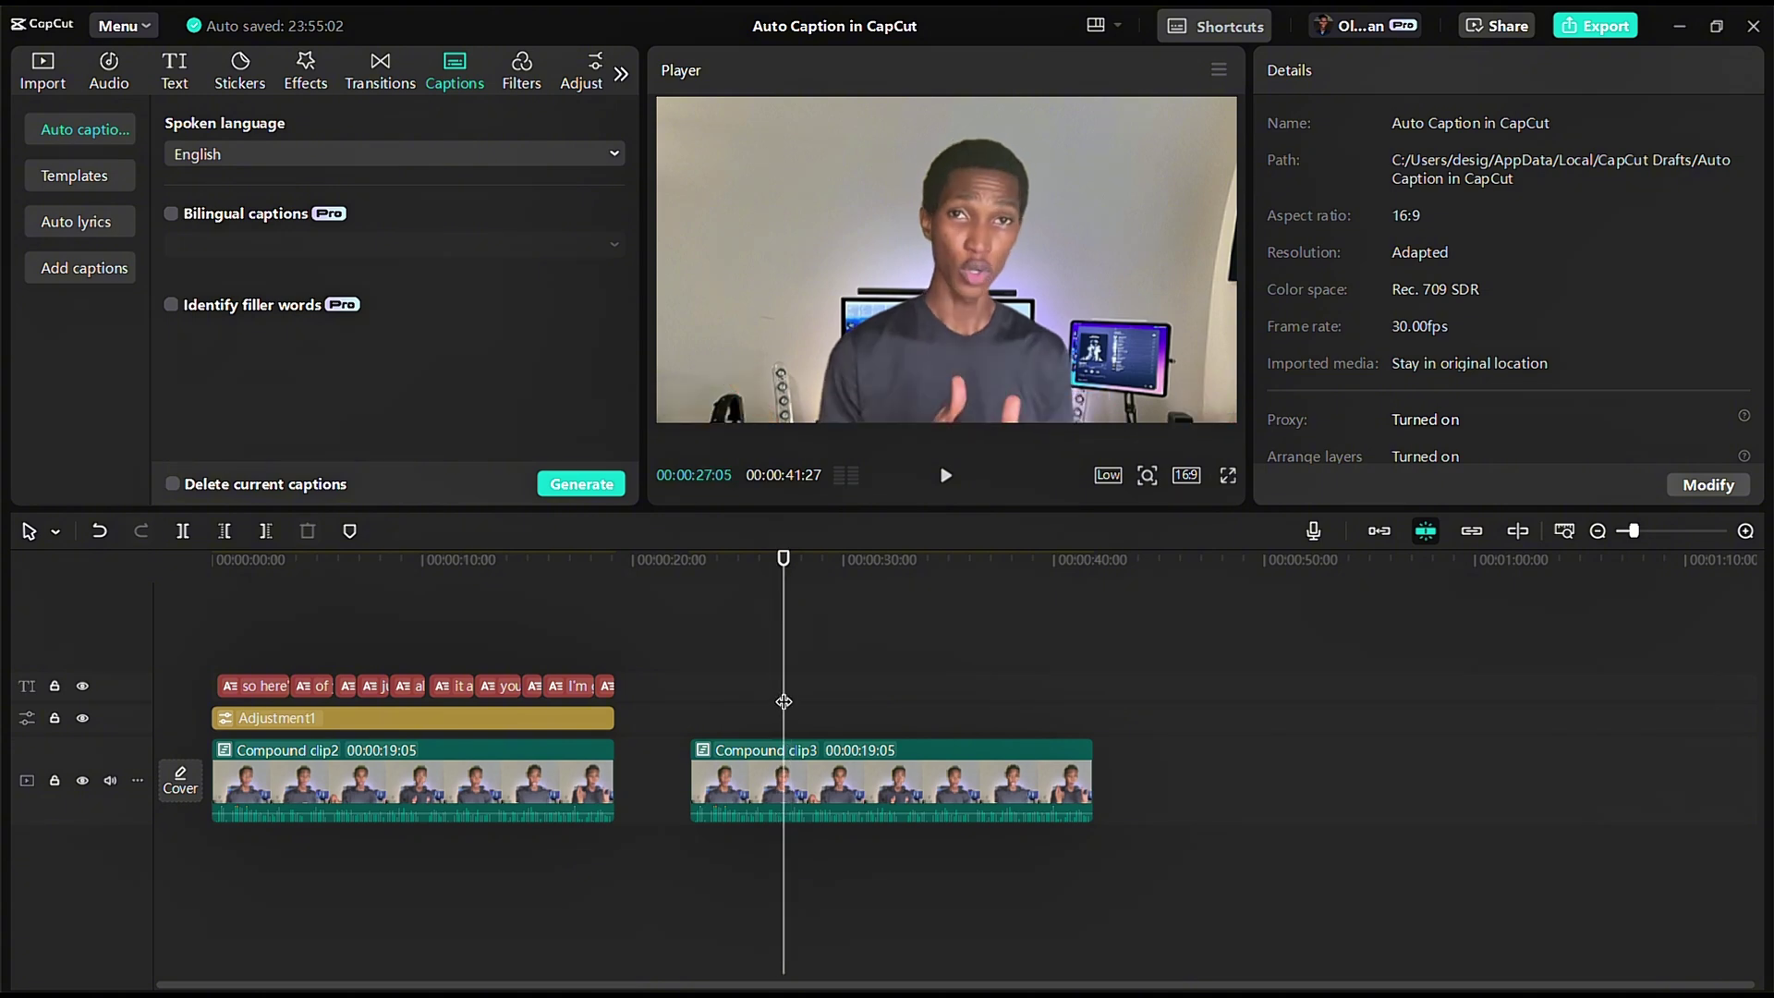
{"action": "key", "text": "space"}
{"action": "left_click", "coordinate": [784, 701]}
{"action": "left_click", "coordinate": [806, 756]}
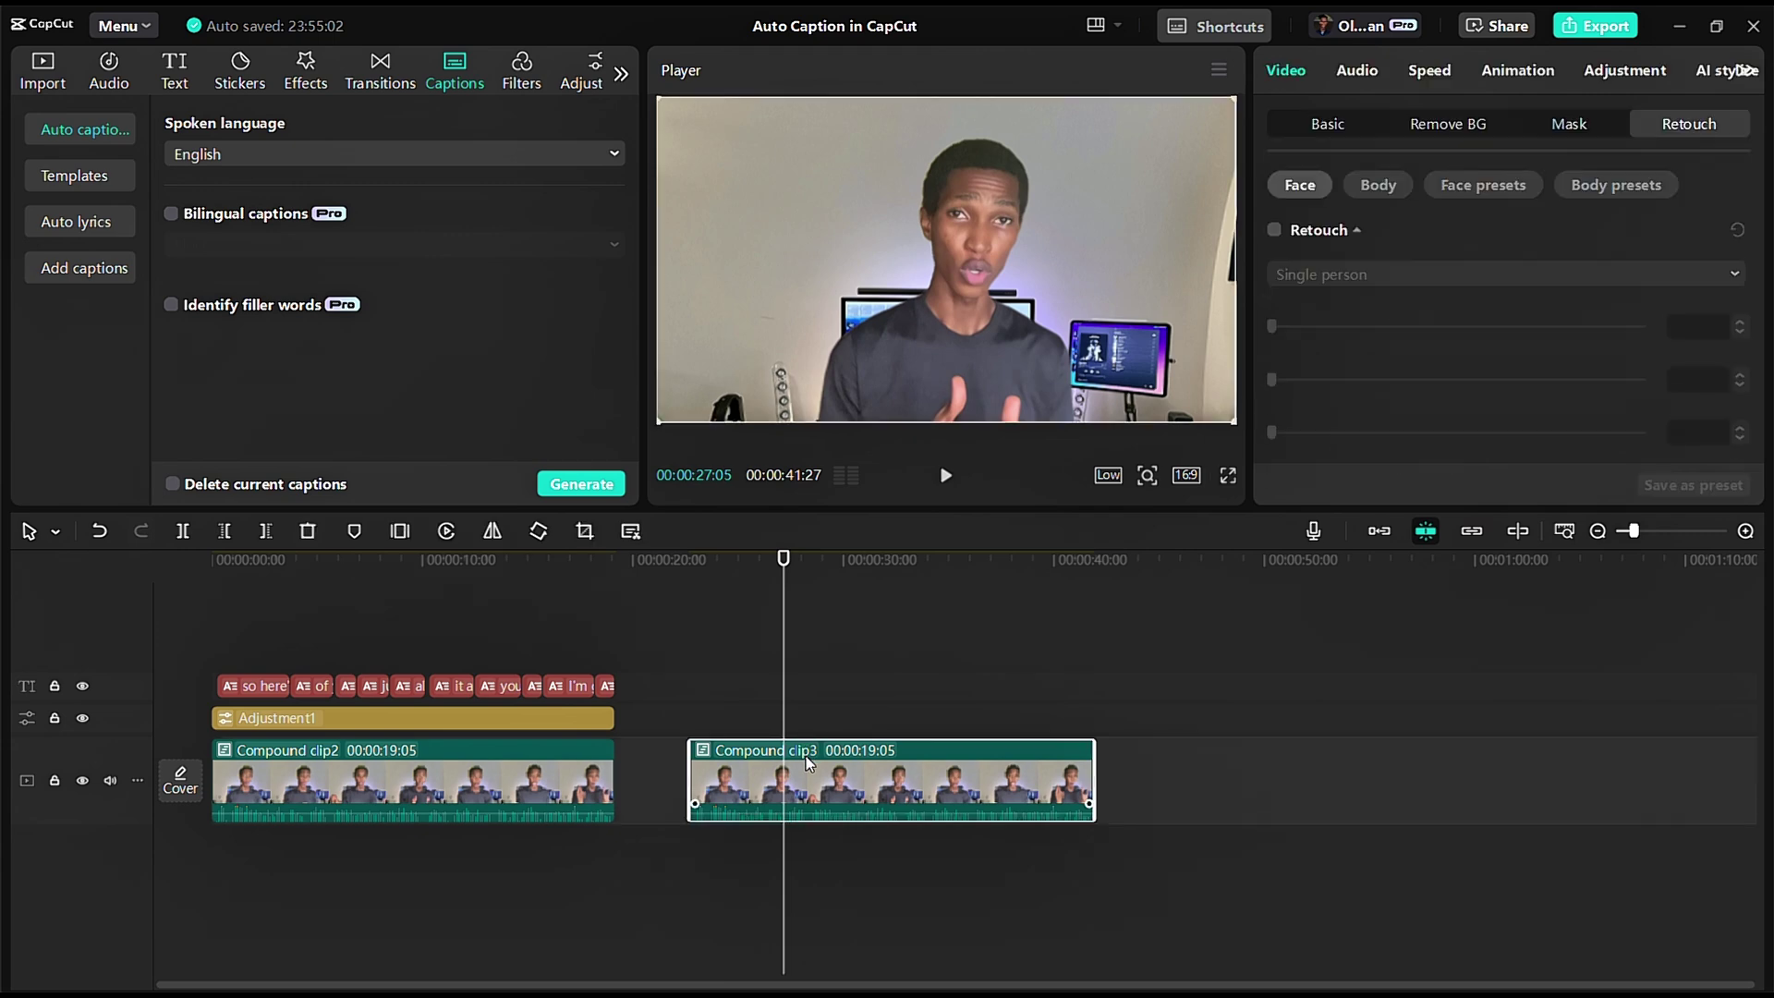
{"action": "key", "text": "ctrl+b"}
Step: Split Compound clip3 again at 00:00:28:12 and select the short 27:05–28:12 middle piece
{"action": "left_click", "coordinate": [809, 693]}
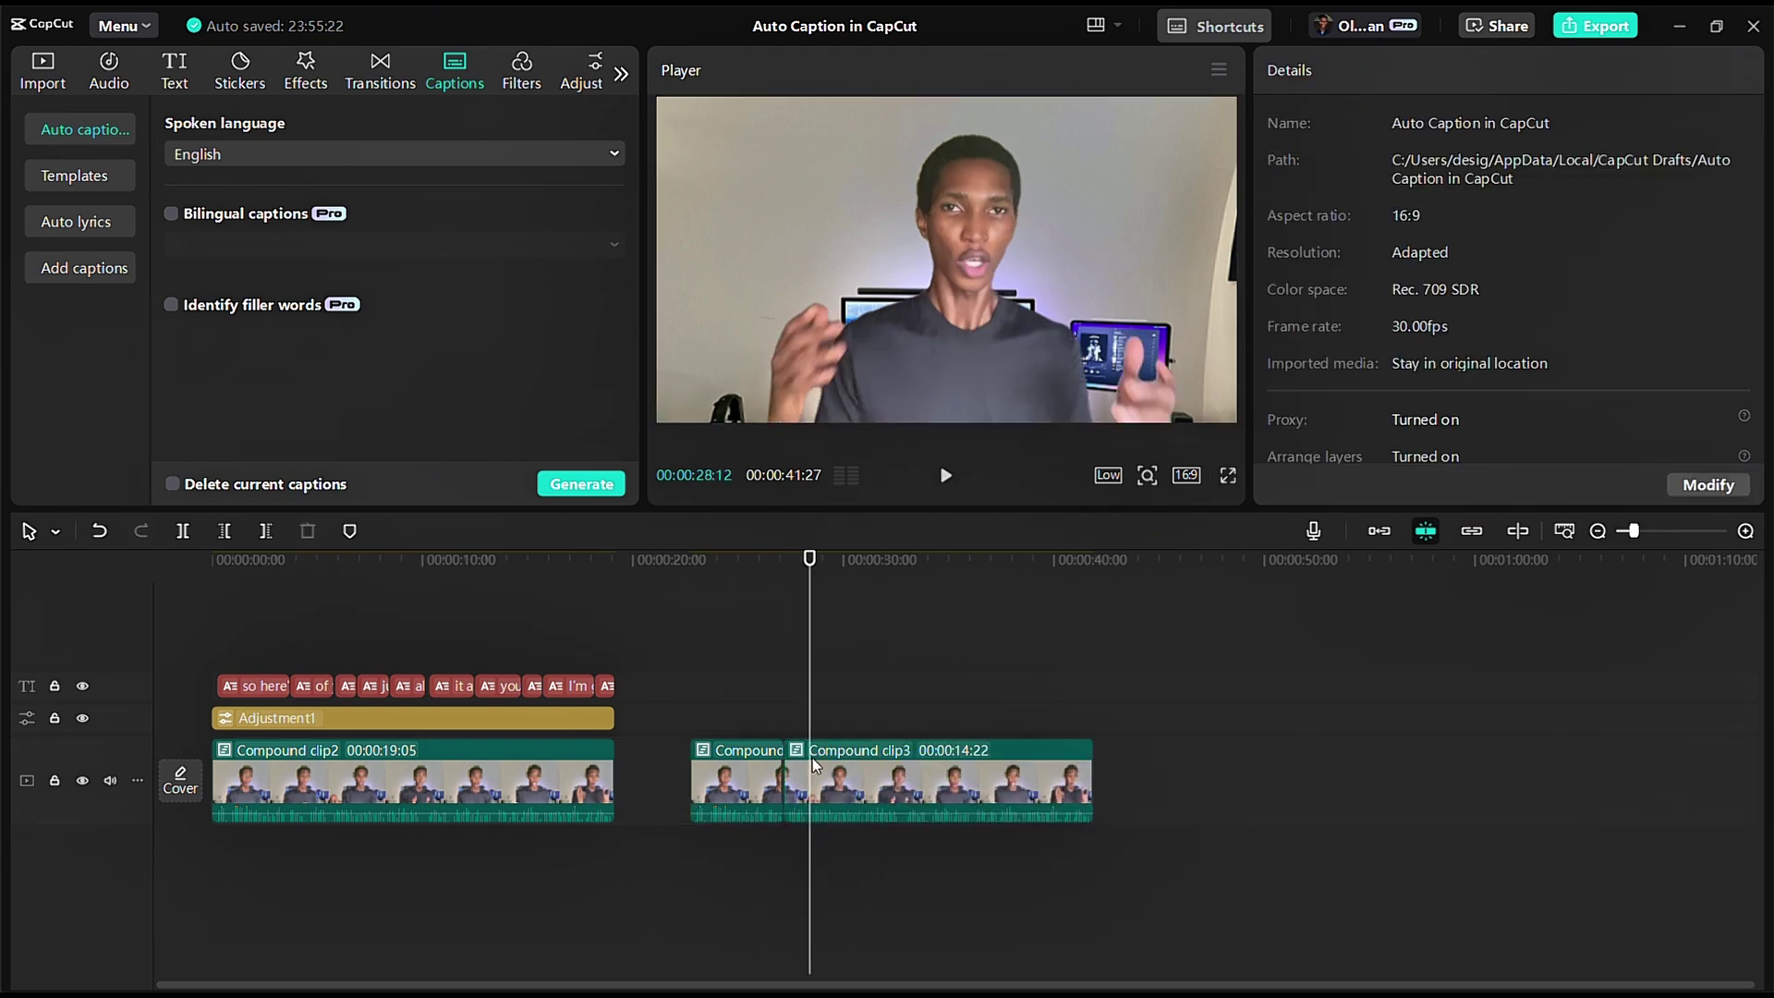
{"action": "key", "text": "ctrl+b"}
{"action": "left_click", "coordinate": [797, 698]}
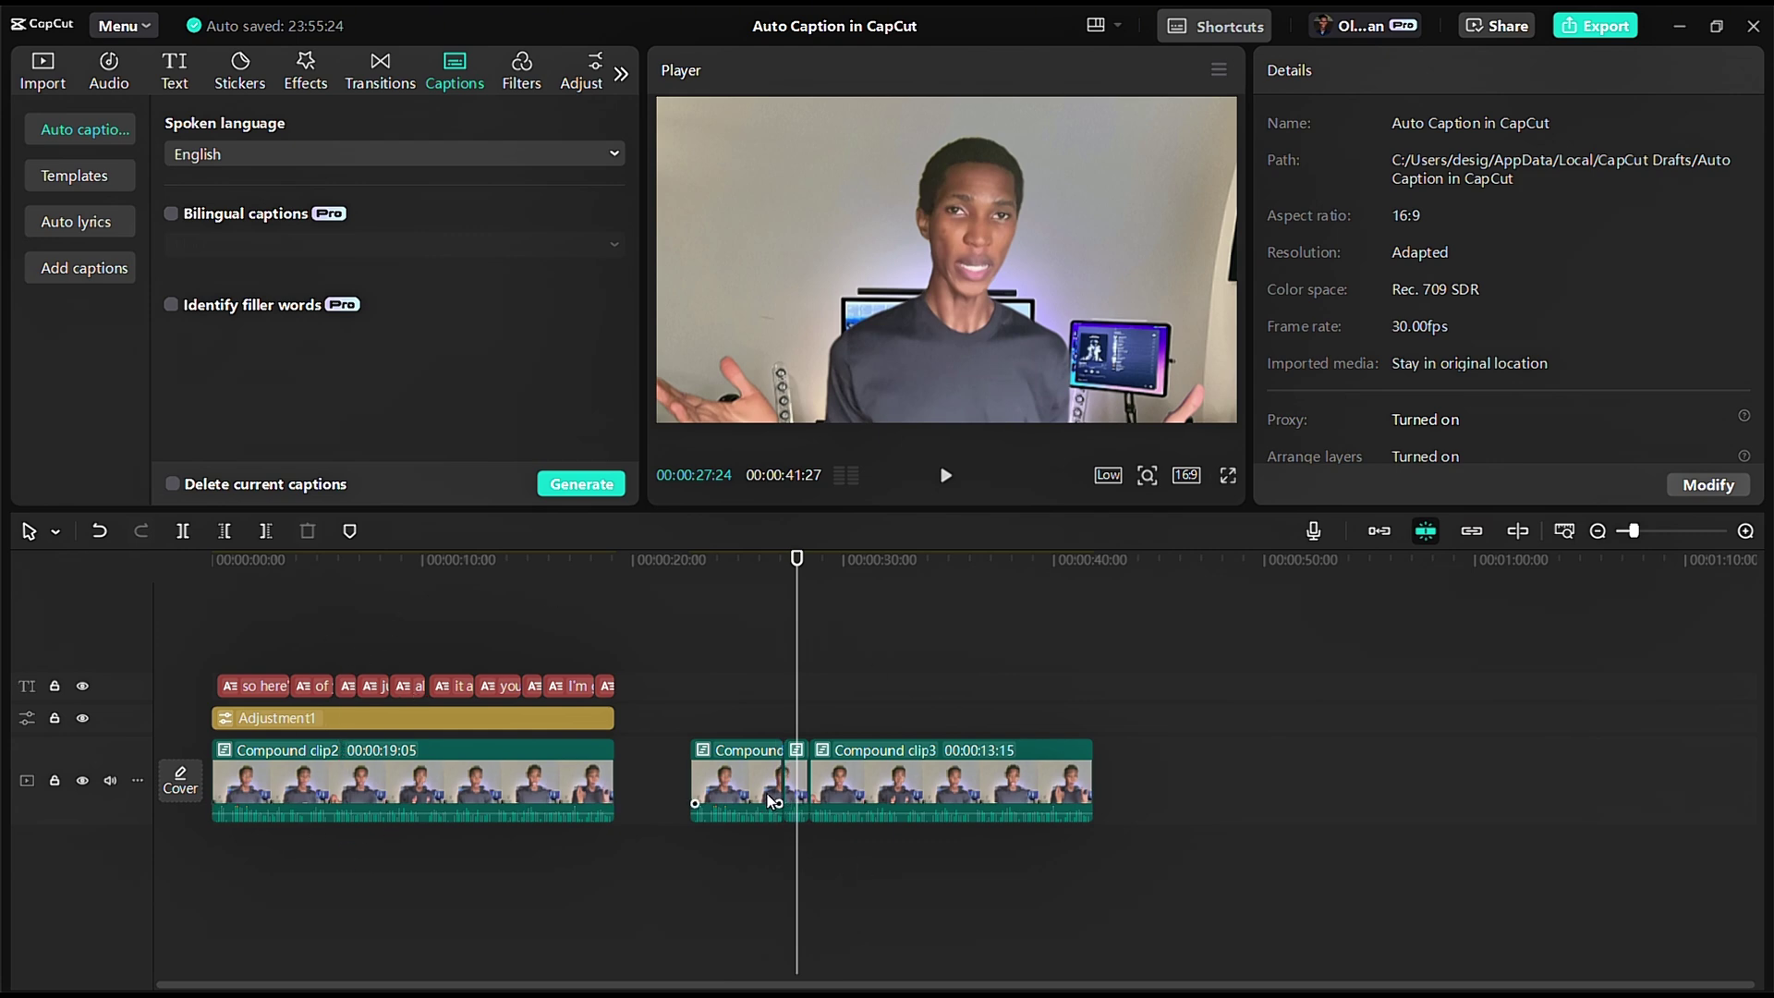
{"action": "left_click", "coordinate": [786, 645]}
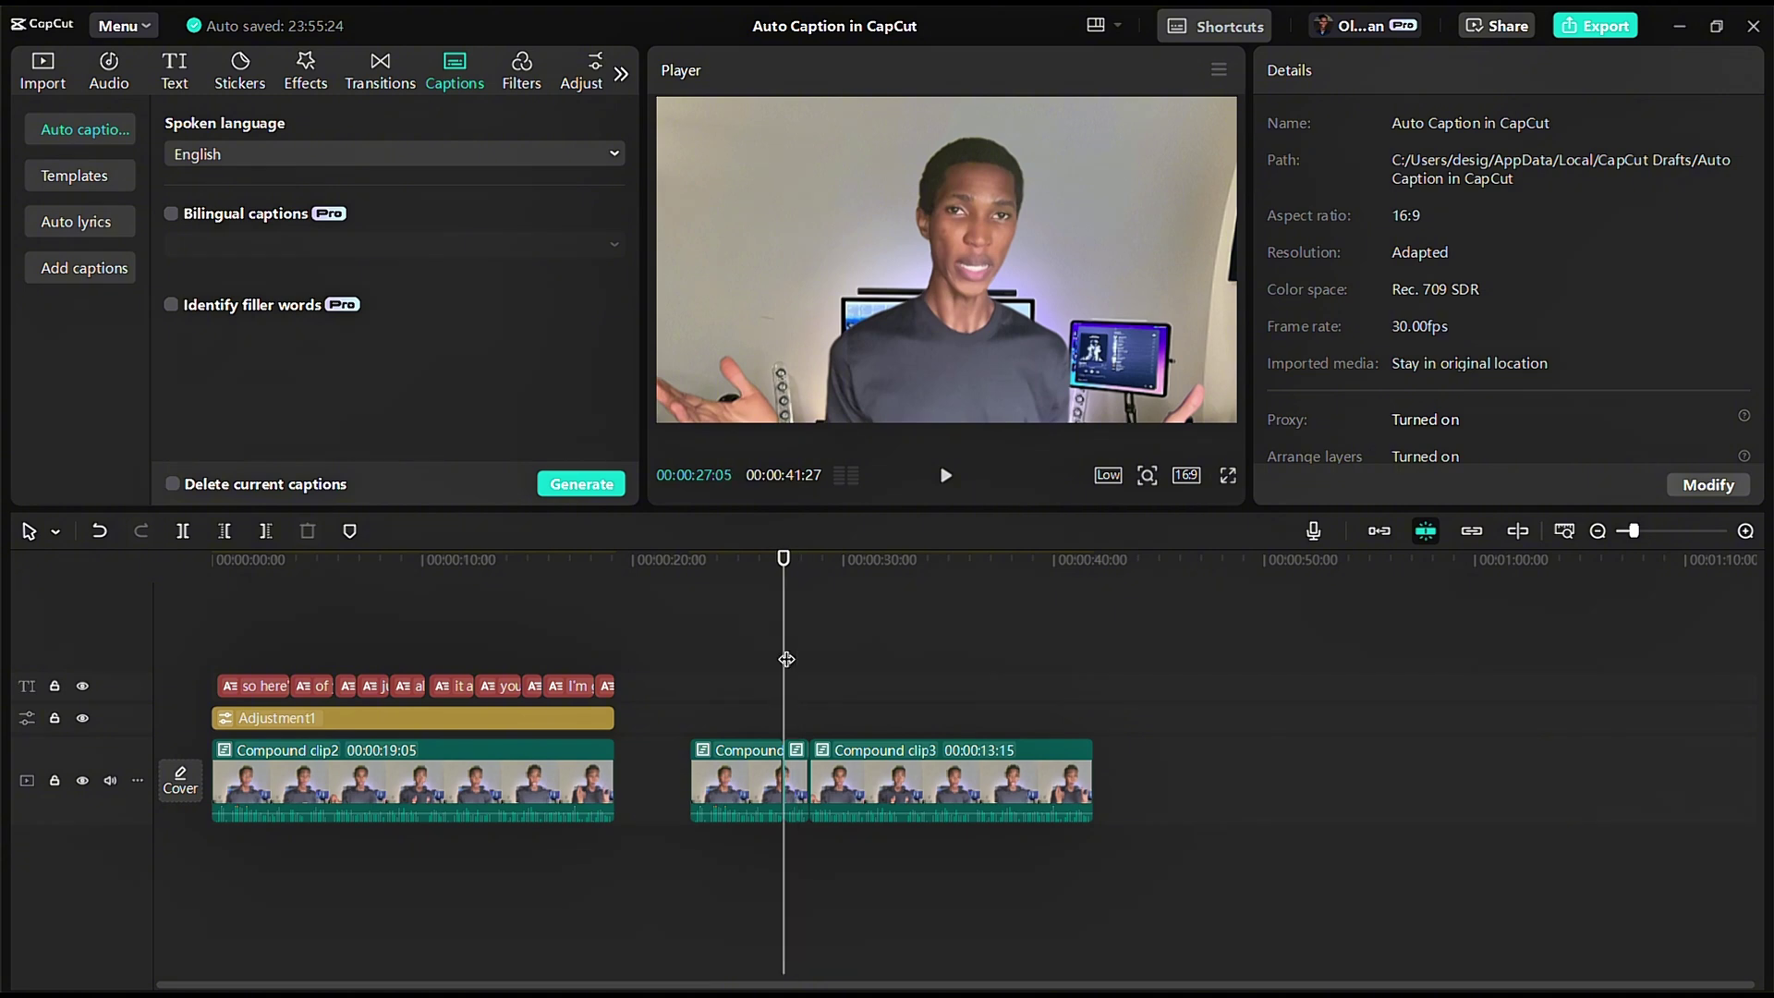
{"action": "scroll", "coordinate": [821, 792], "scroll_direction": "up", "scroll_amount": 3, "text": "ctrl"}
{"action": "scroll", "coordinate": [820, 793], "scroll_direction": "up", "scroll_amount": 1, "text": "ctrl"}
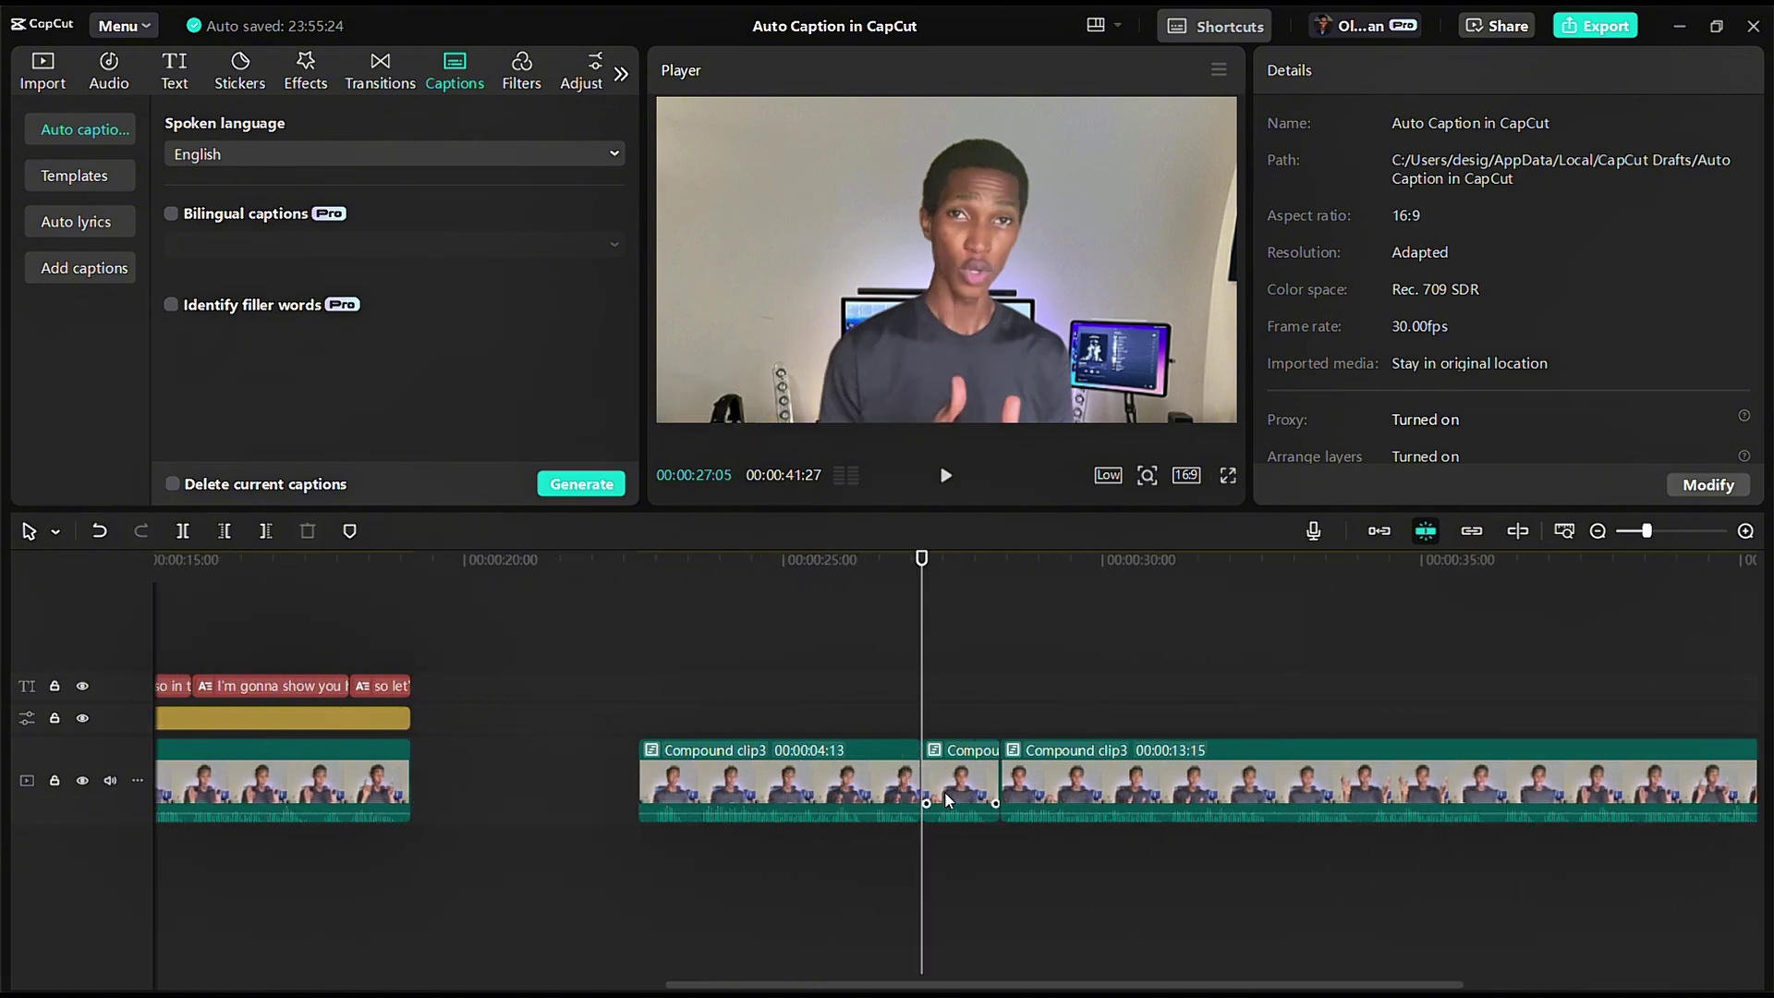
{"action": "left_click", "coordinate": [951, 791]}
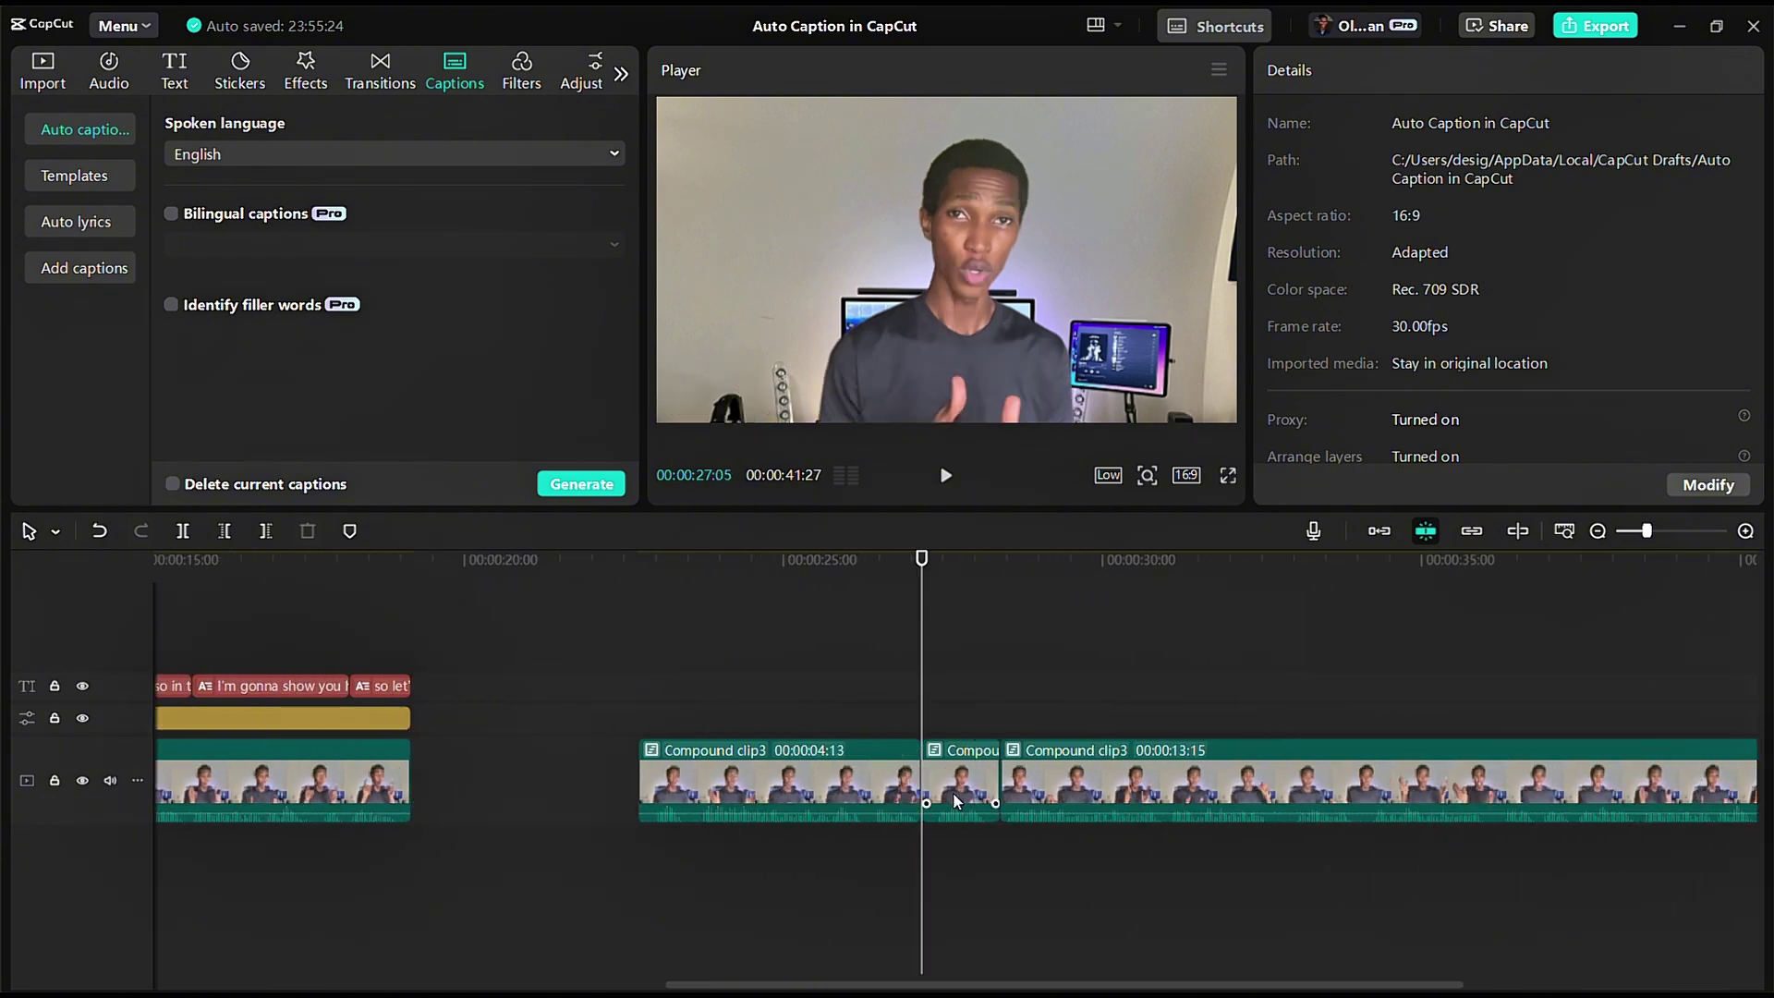
{"action": "mouse_move", "coordinate": [952, 993]}
Step: Move the short middle piece onto a new track above, then select it with Compound clip3
{"action": "left_click_drag", "start_coordinate": [961, 784], "coordinate": [959, 717]}
{"action": "scroll", "coordinate": [959, 700], "scroll_direction": "down", "scroll_amount": 5}
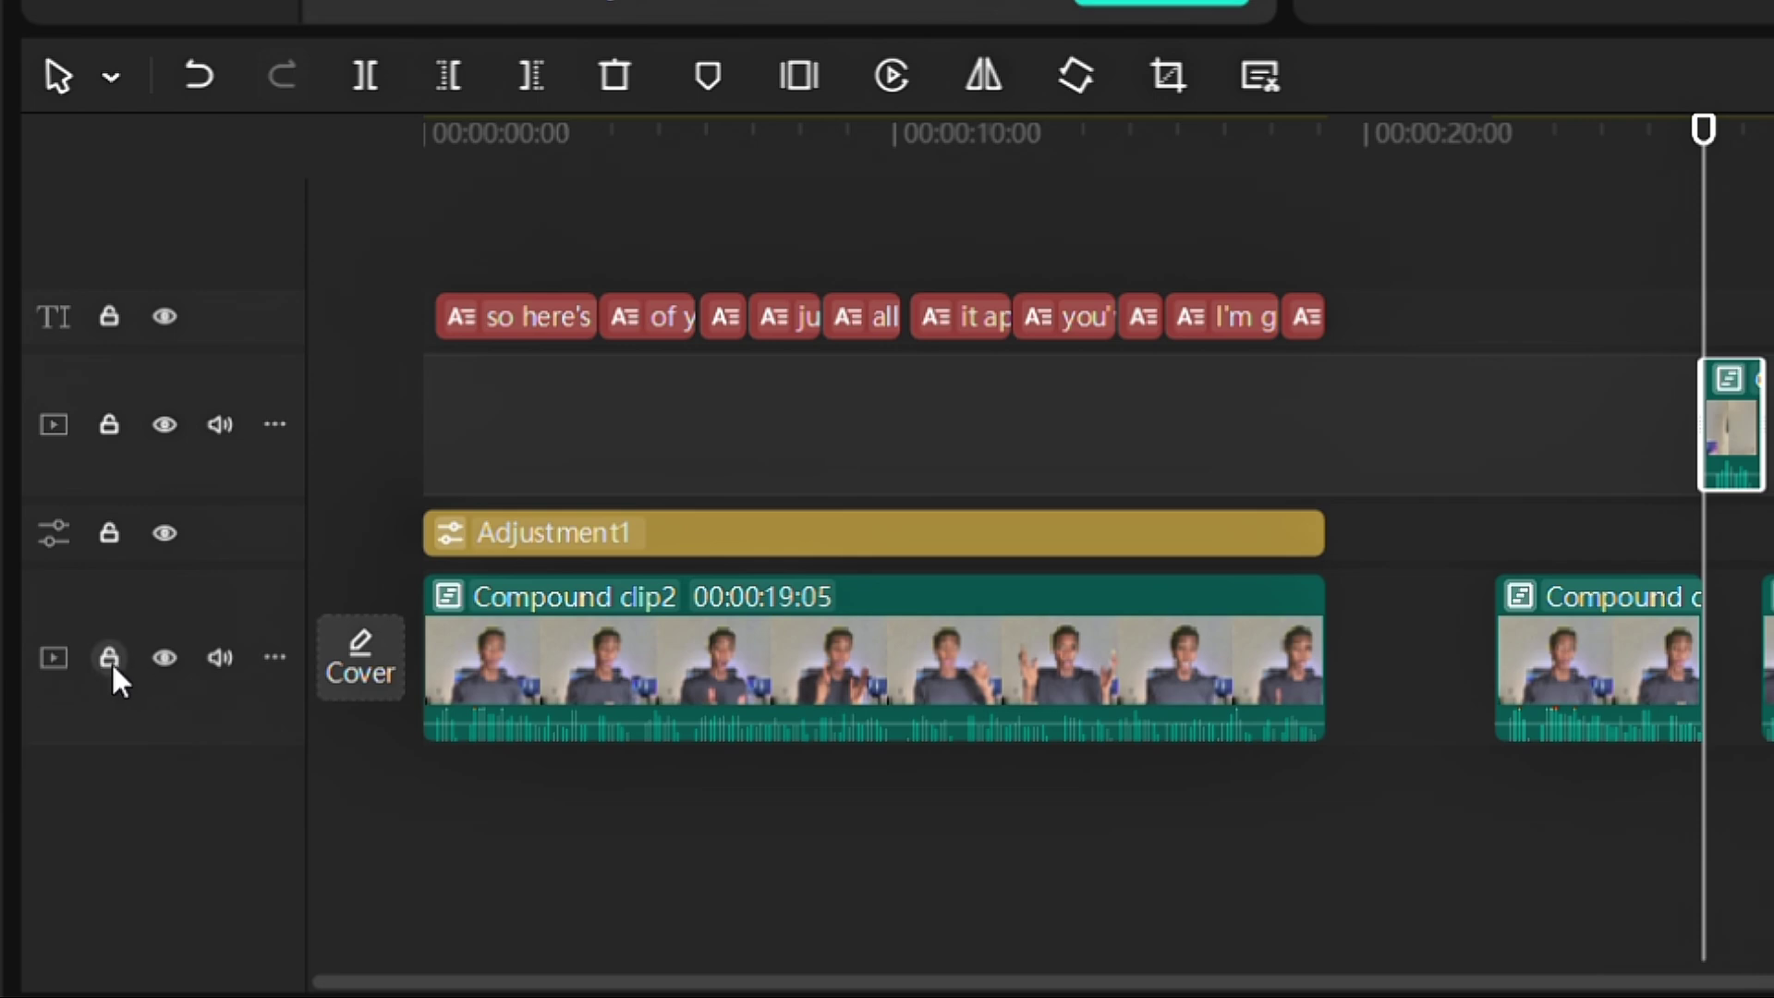
{"action": "left_click", "coordinate": [165, 657]}
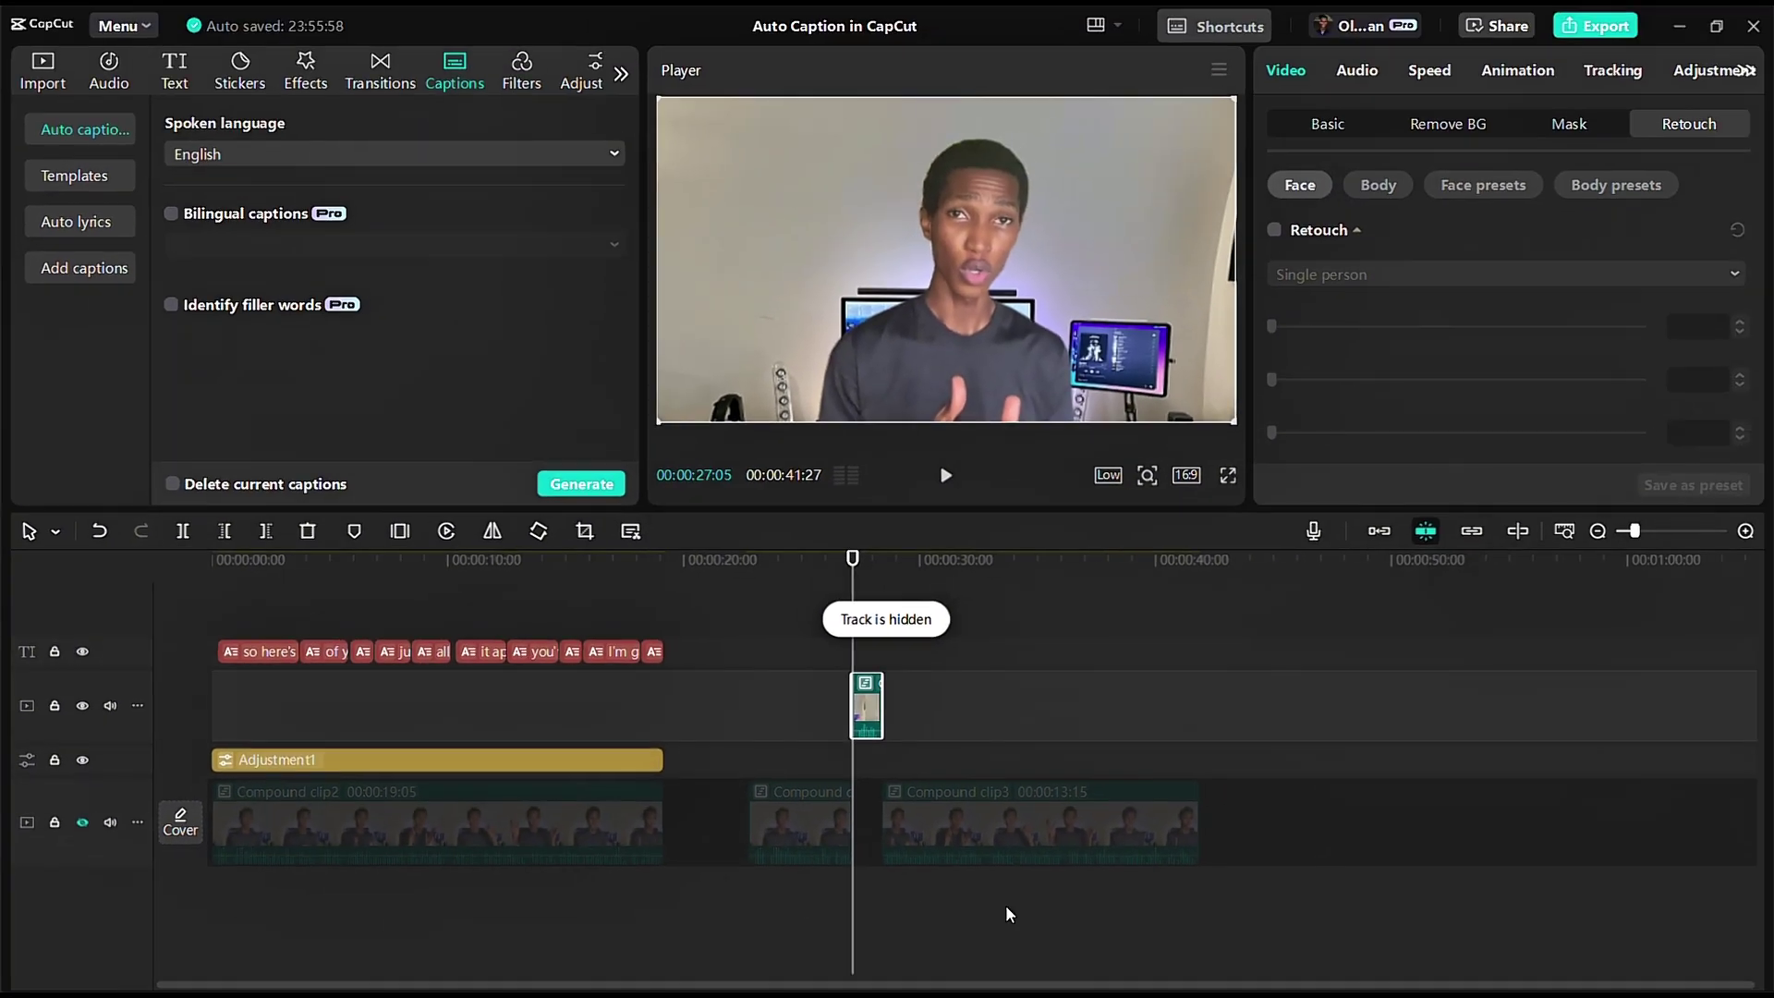
{"action": "left_click", "coordinate": [81, 822]}
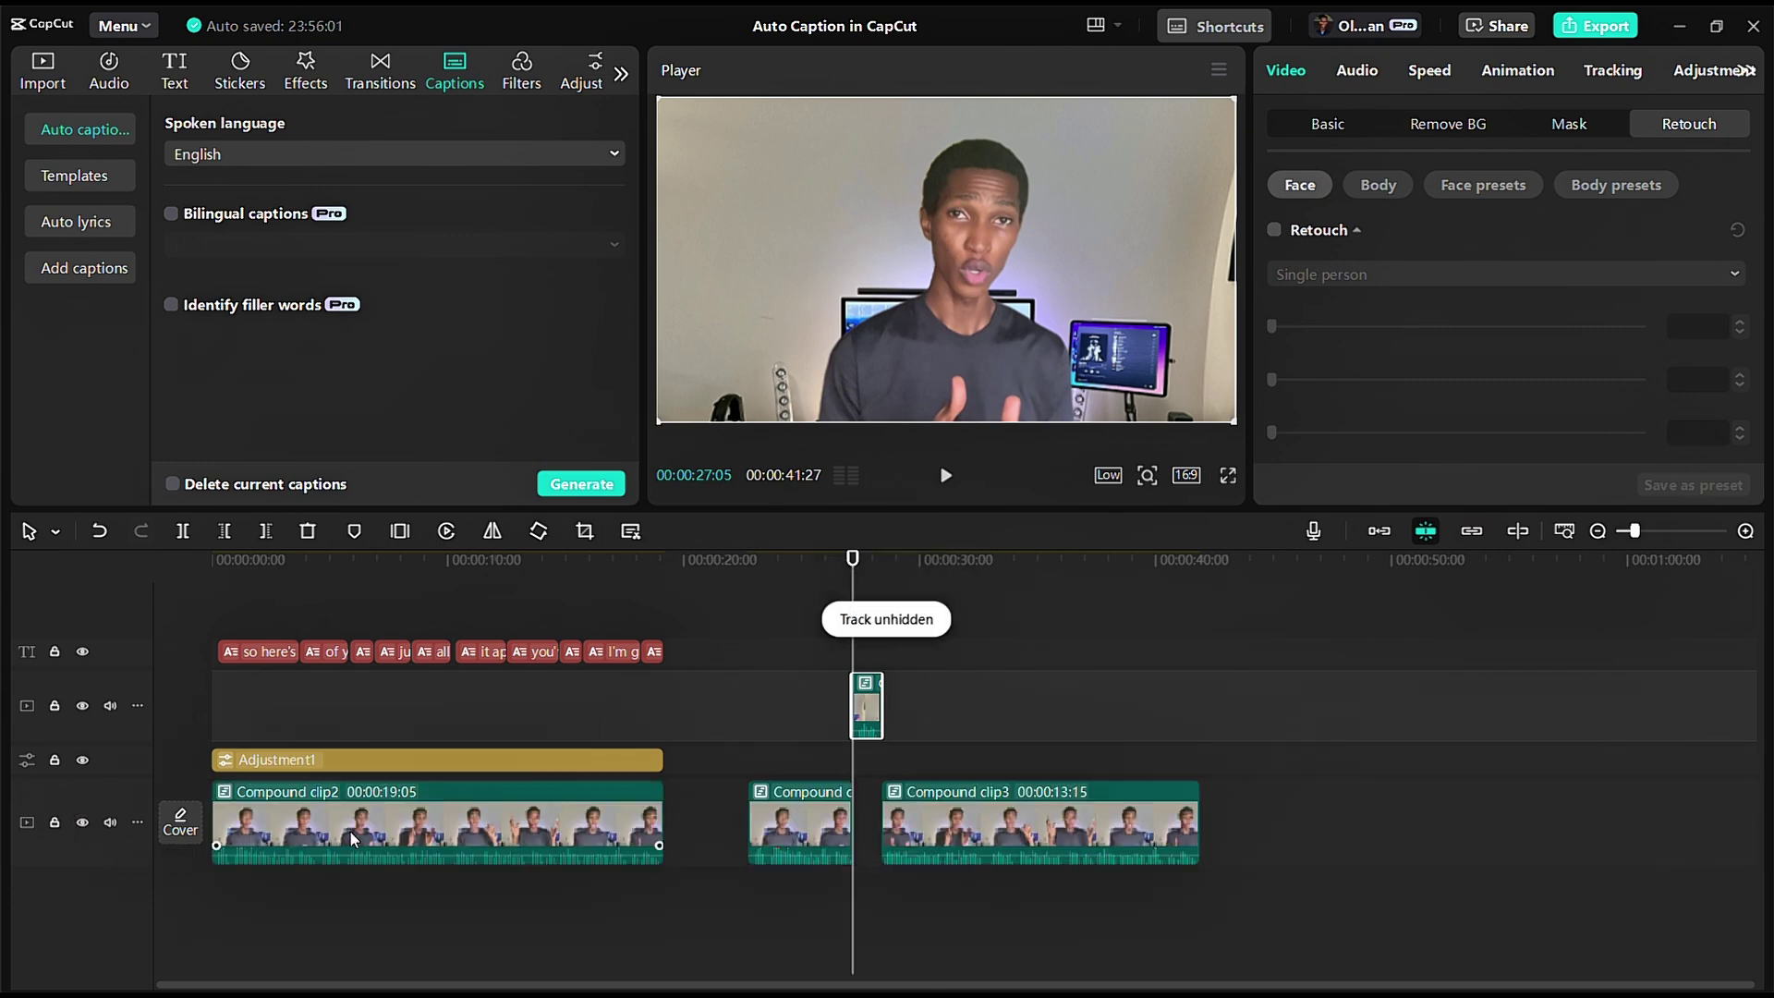
{"action": "left_click", "coordinate": [777, 829], "text": "ctrl"}
{"action": "left_click", "coordinate": [952, 817], "text": "ctrl"}
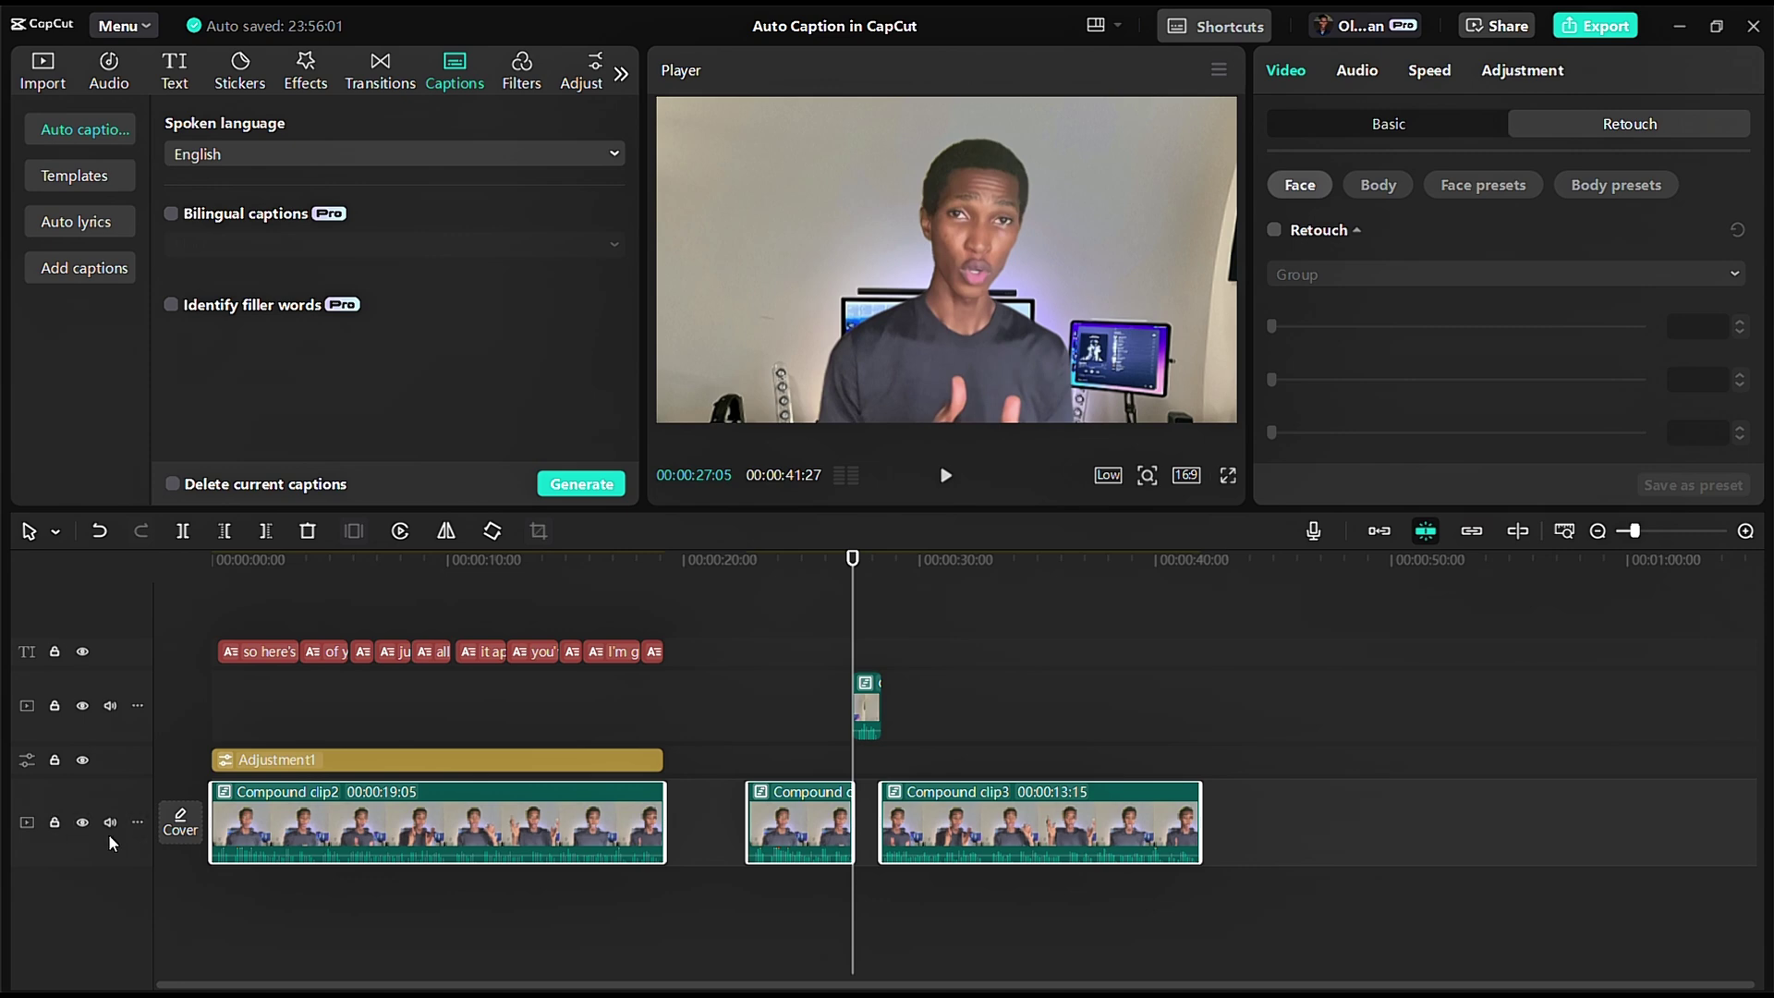
Step: With the main track hidden, generate the short clip's caption "we've all been there"
{"action": "left_click", "coordinate": [82, 823]}
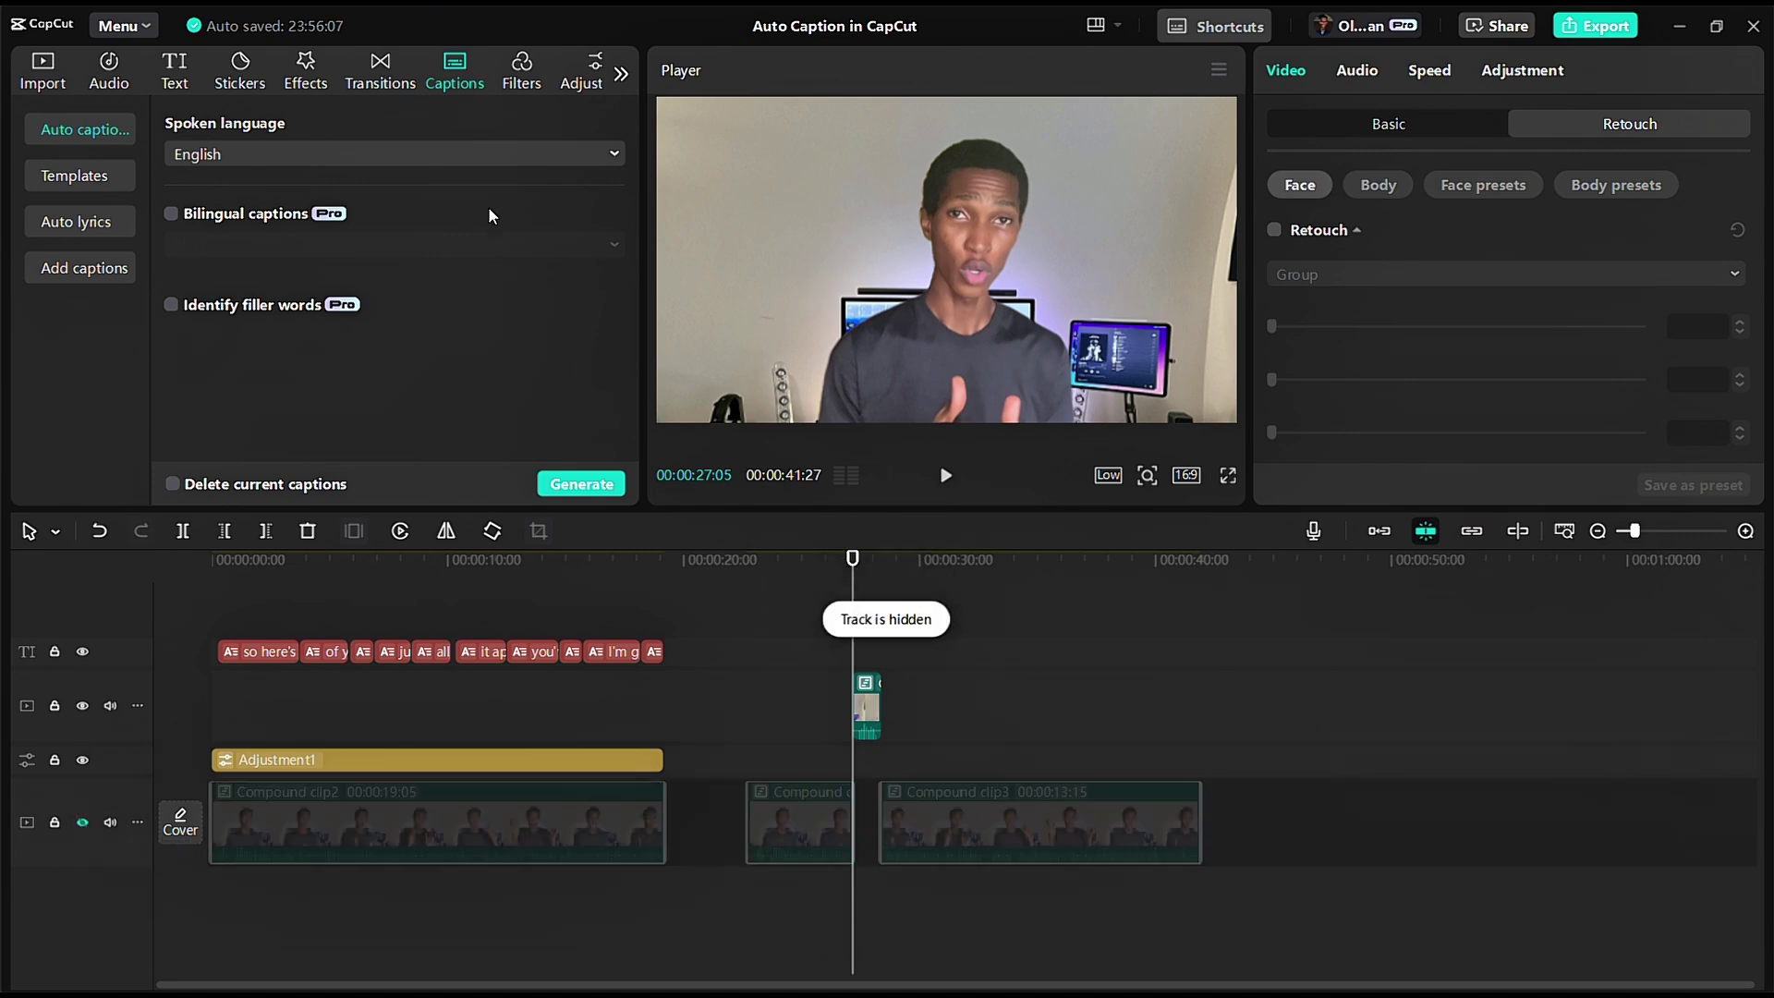
{"action": "left_click", "coordinate": [571, 486]}
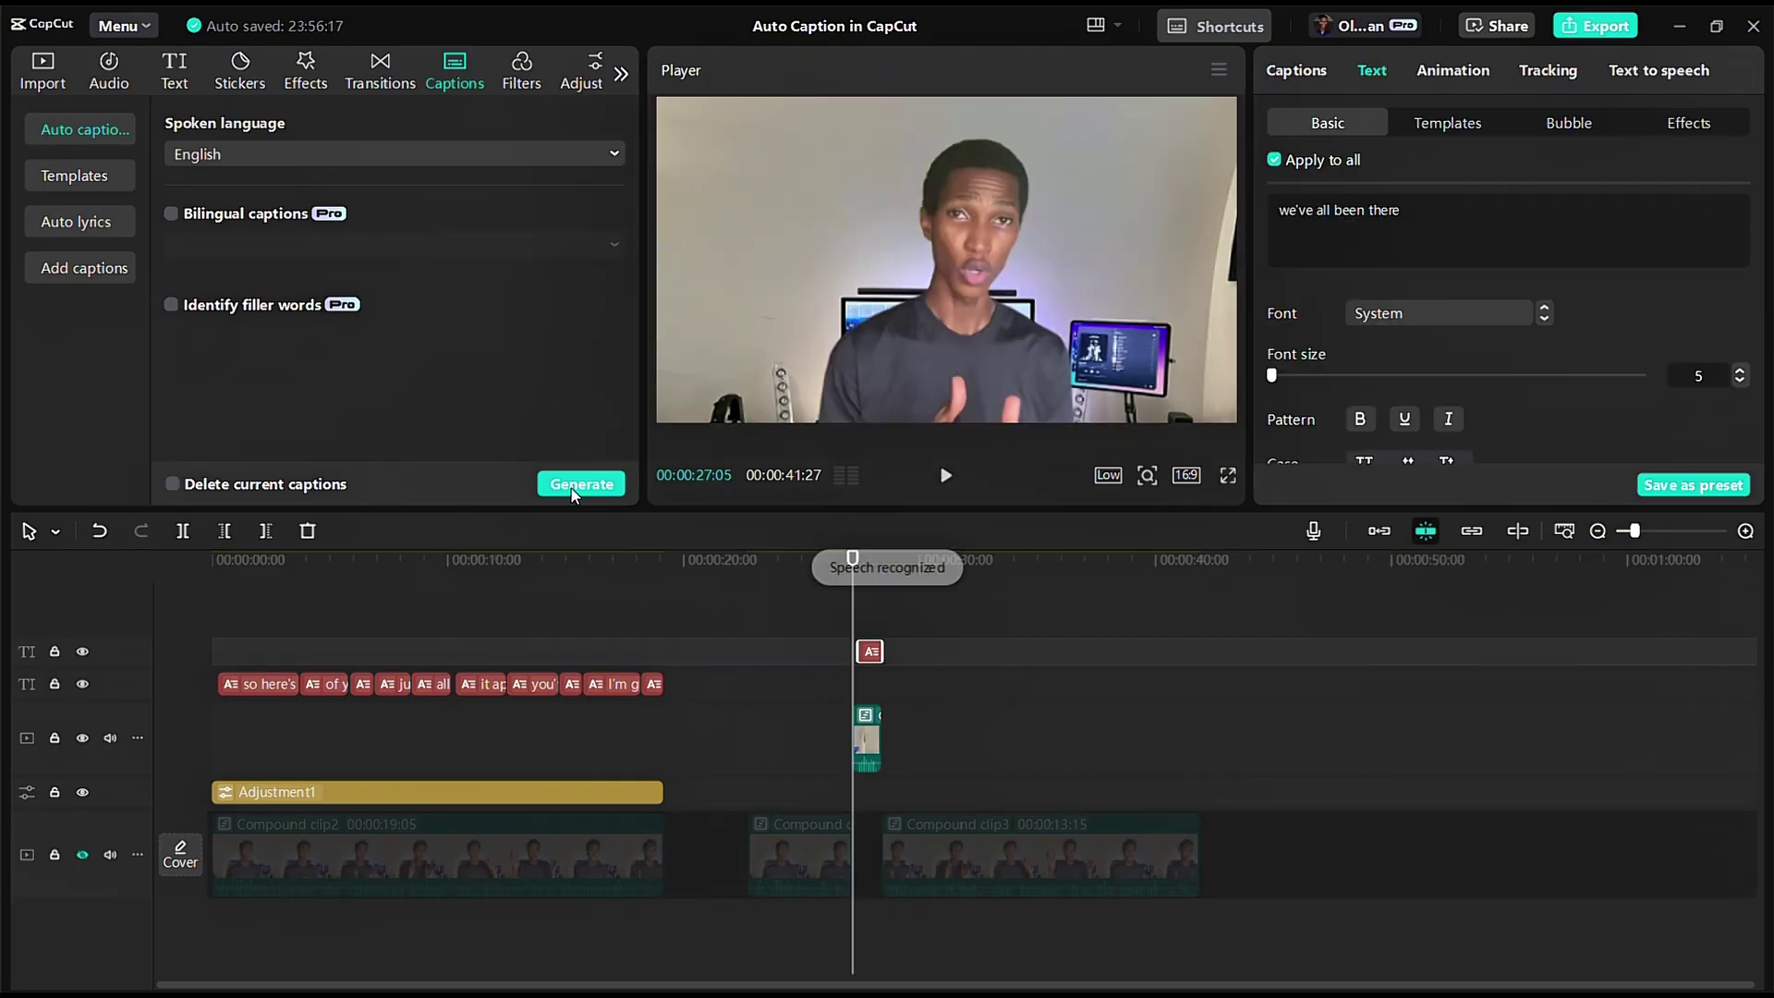
{"action": "left_click", "coordinate": [867, 568]}
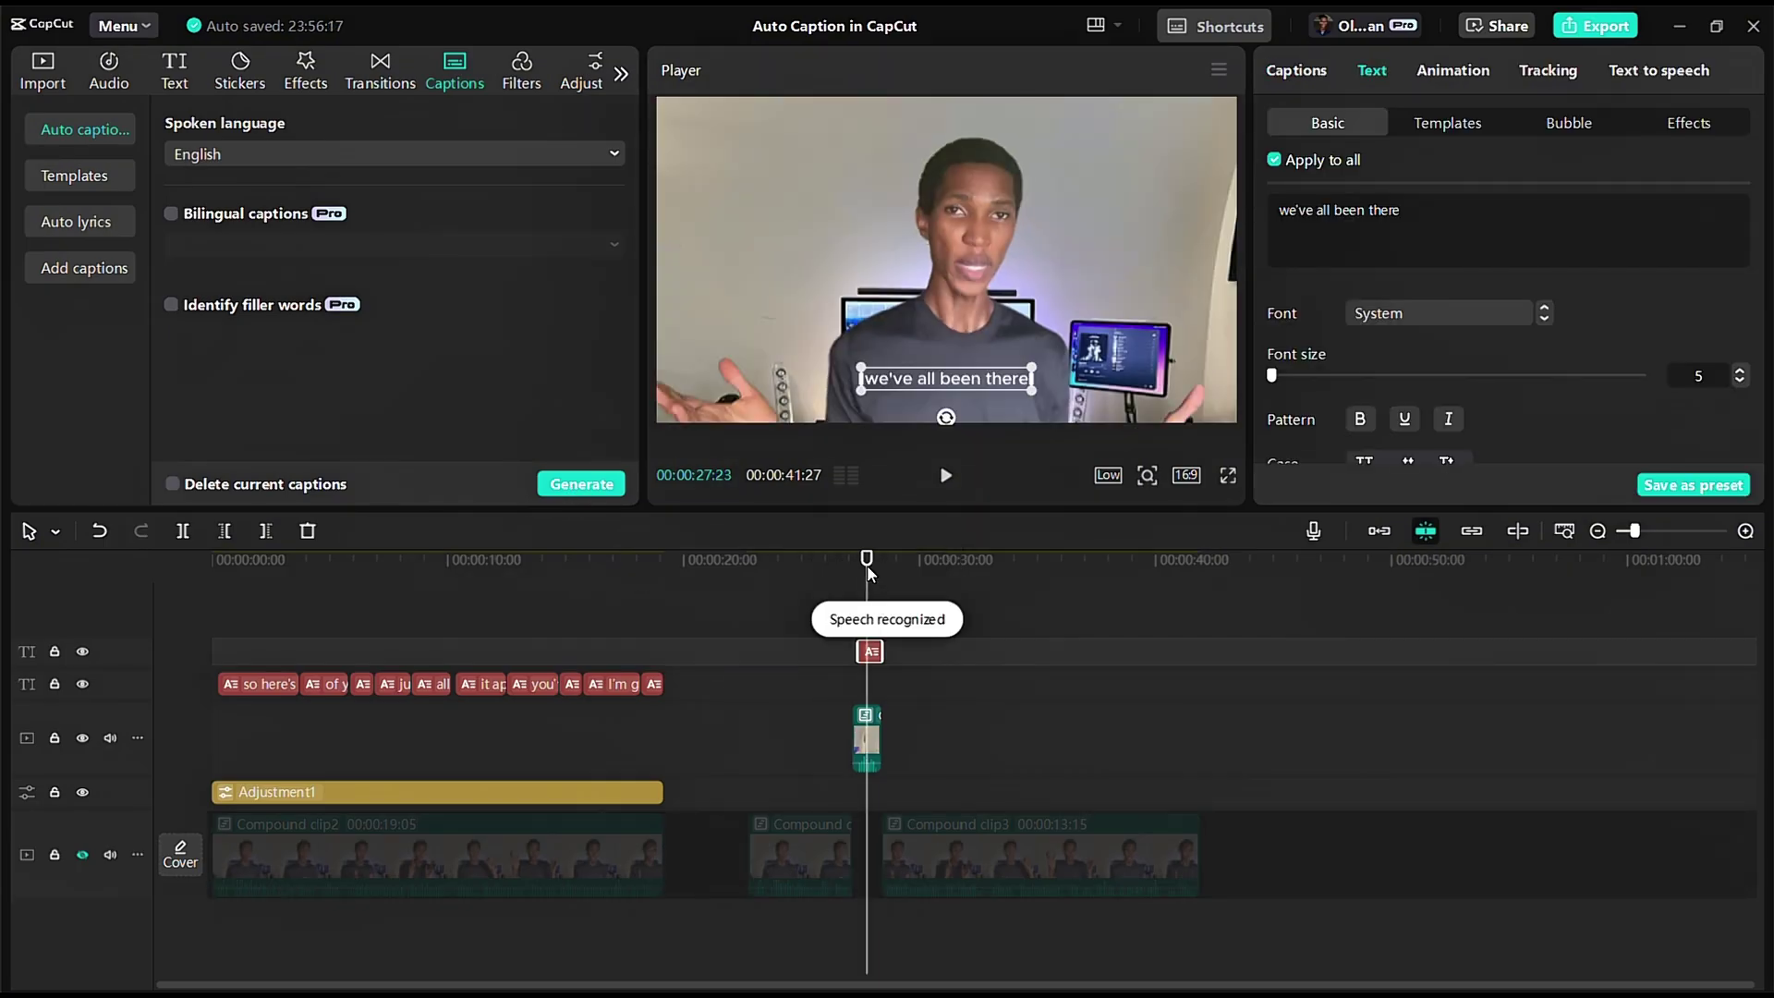
{"action": "left_click", "coordinate": [852, 568]}
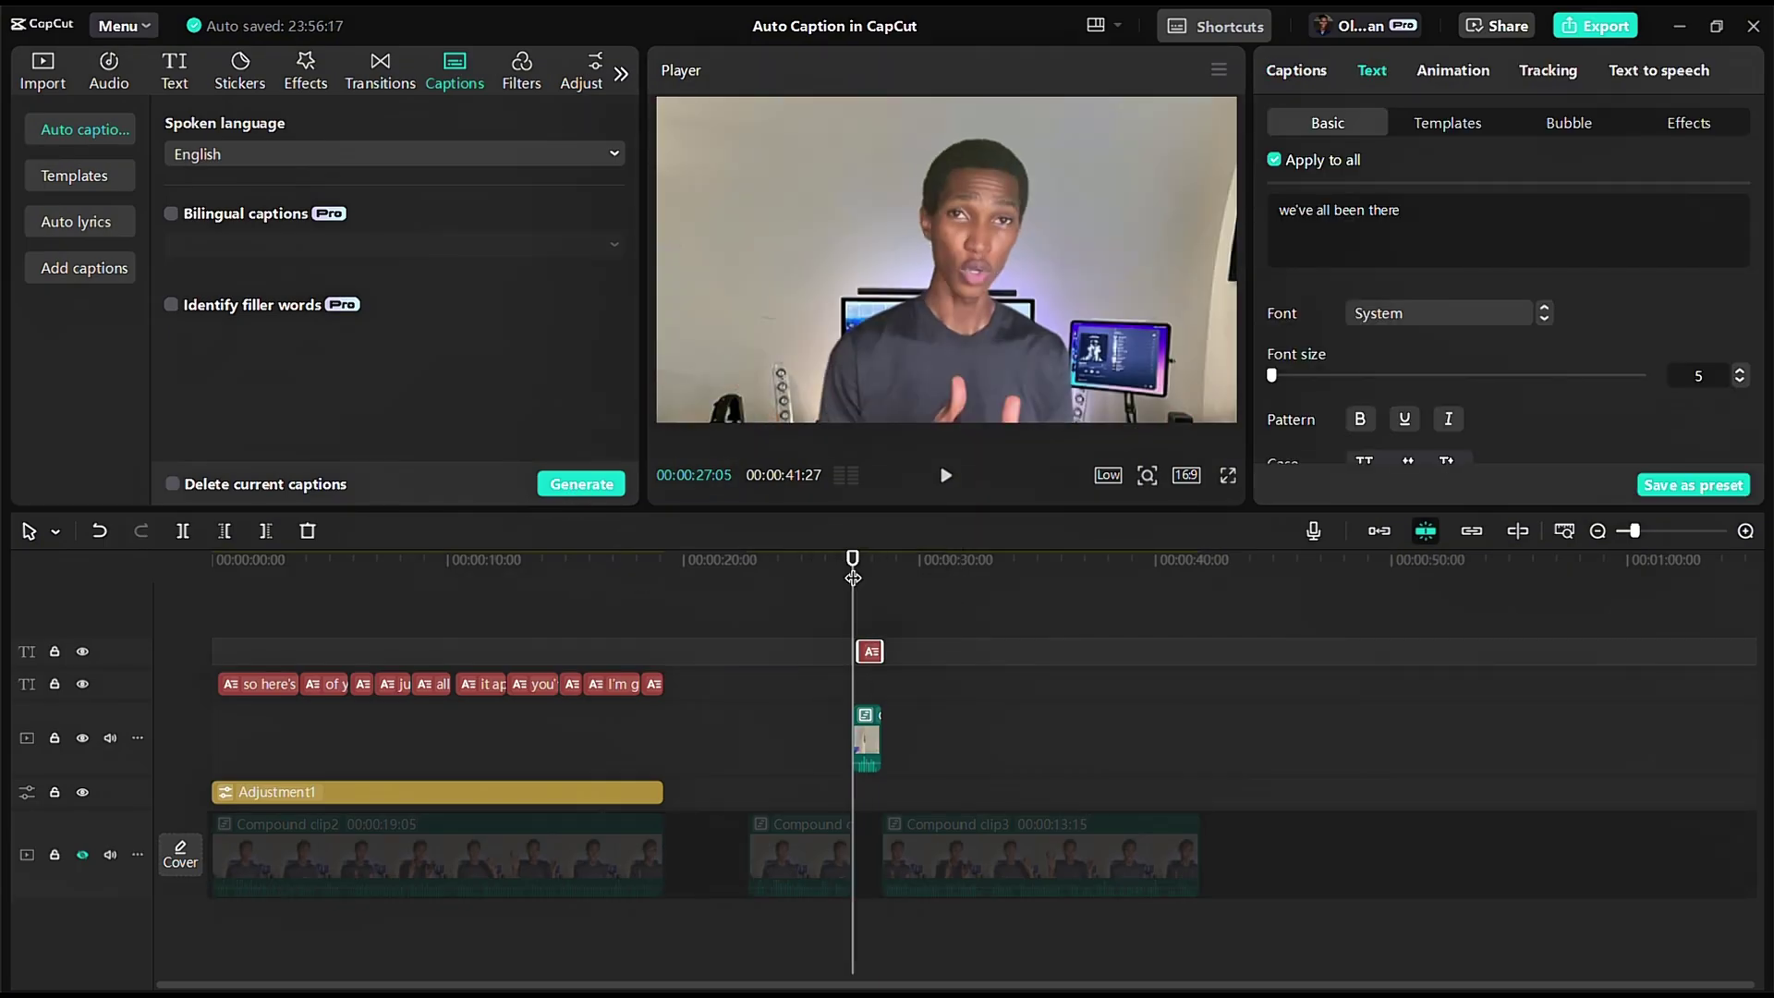
{"action": "left_click", "coordinate": [868, 572]}
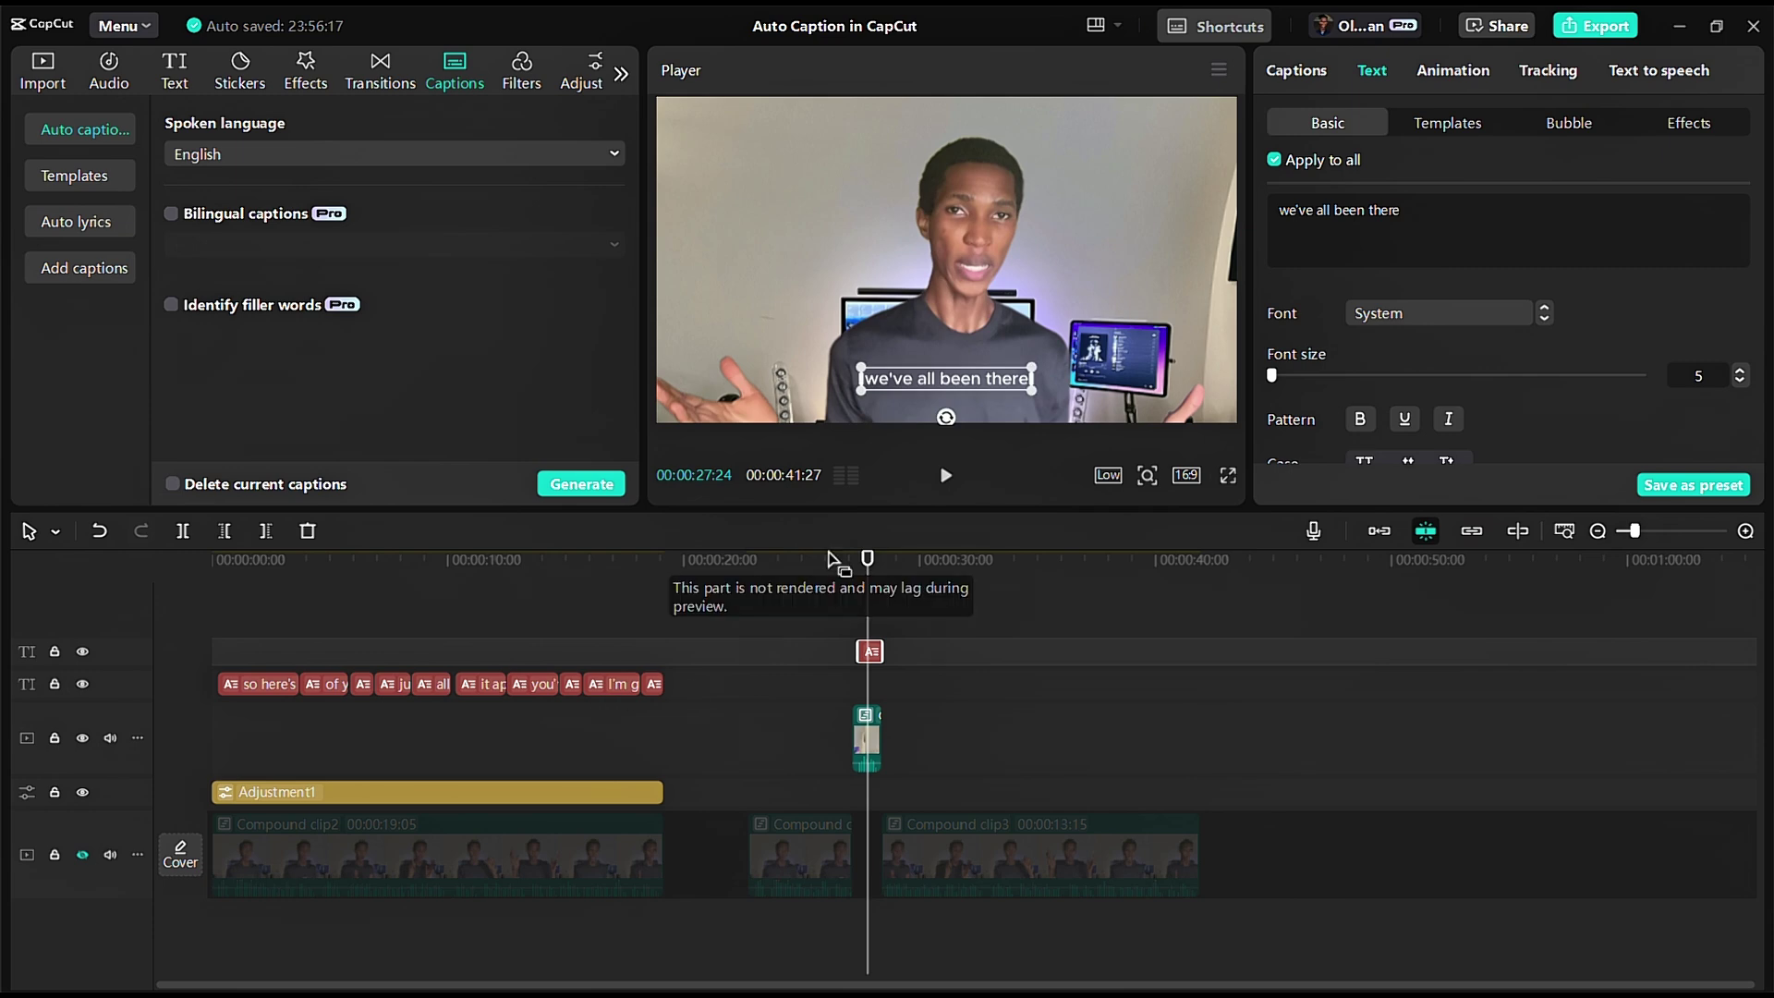
Step: Scrub the frames around the new caption to check its timing
{"action": "left_click", "coordinate": [852, 568]}
{"action": "left_click", "coordinate": [875, 572]}
{"action": "left_click", "coordinate": [879, 573]}
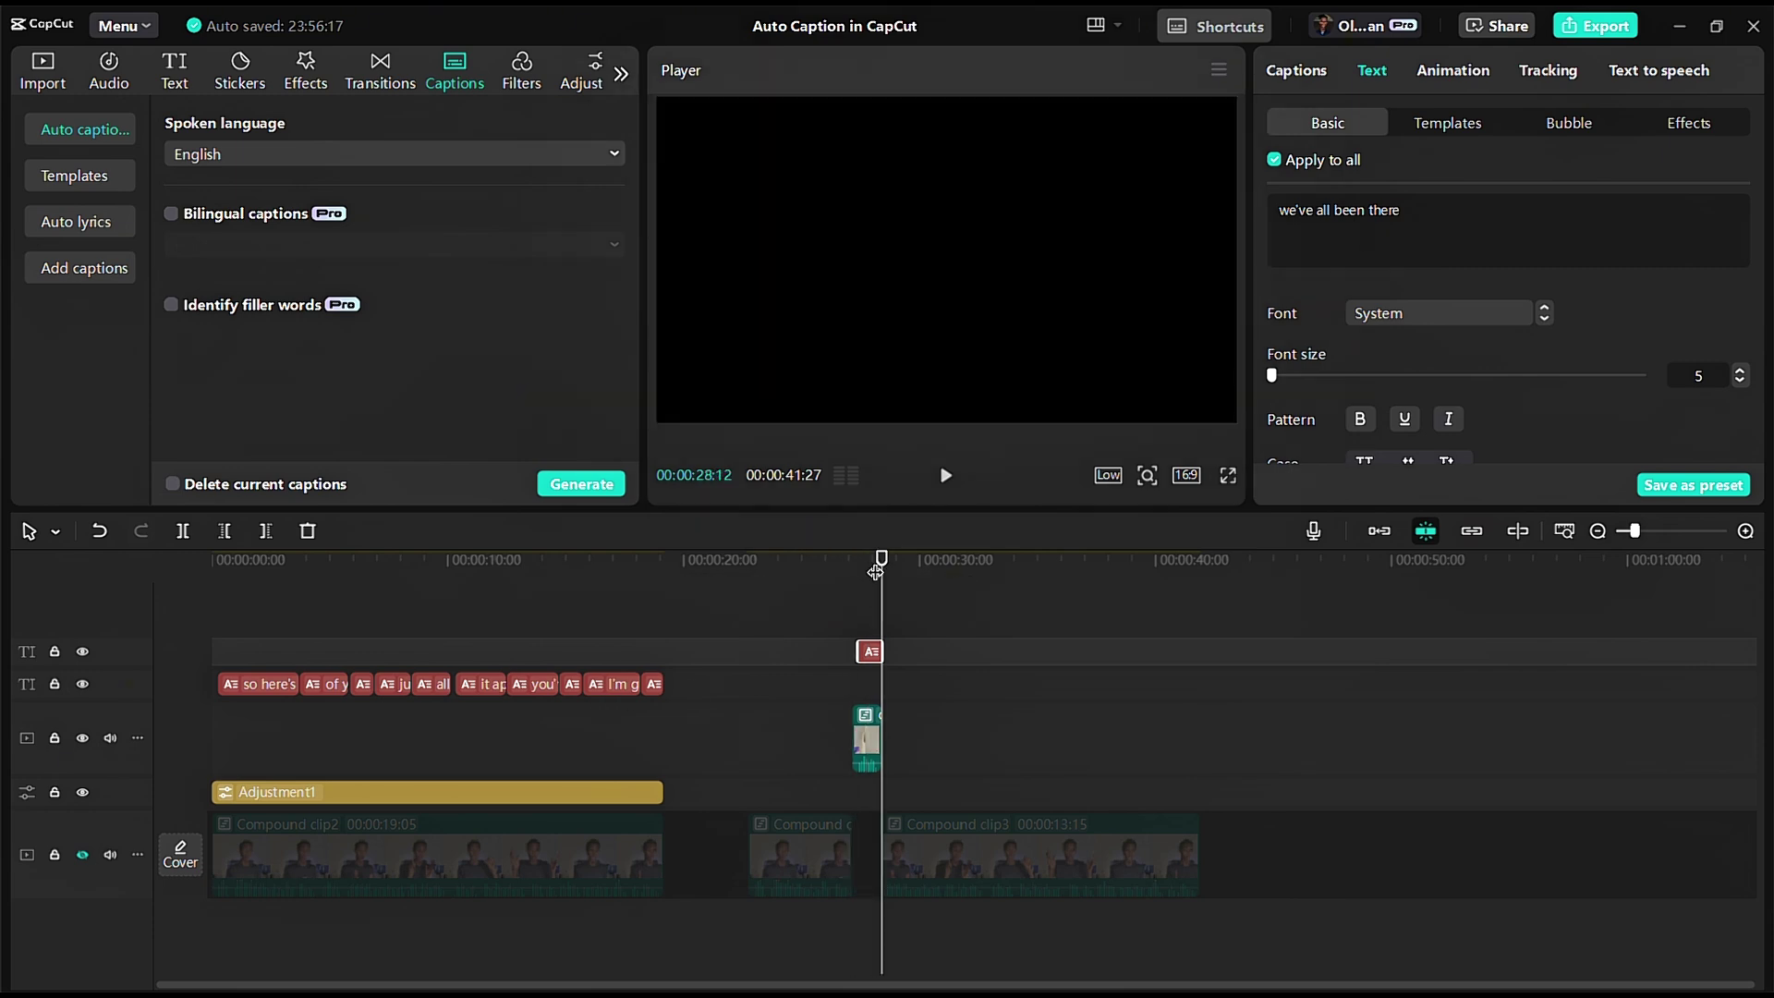
{"action": "left_click", "coordinate": [1067, 586]}
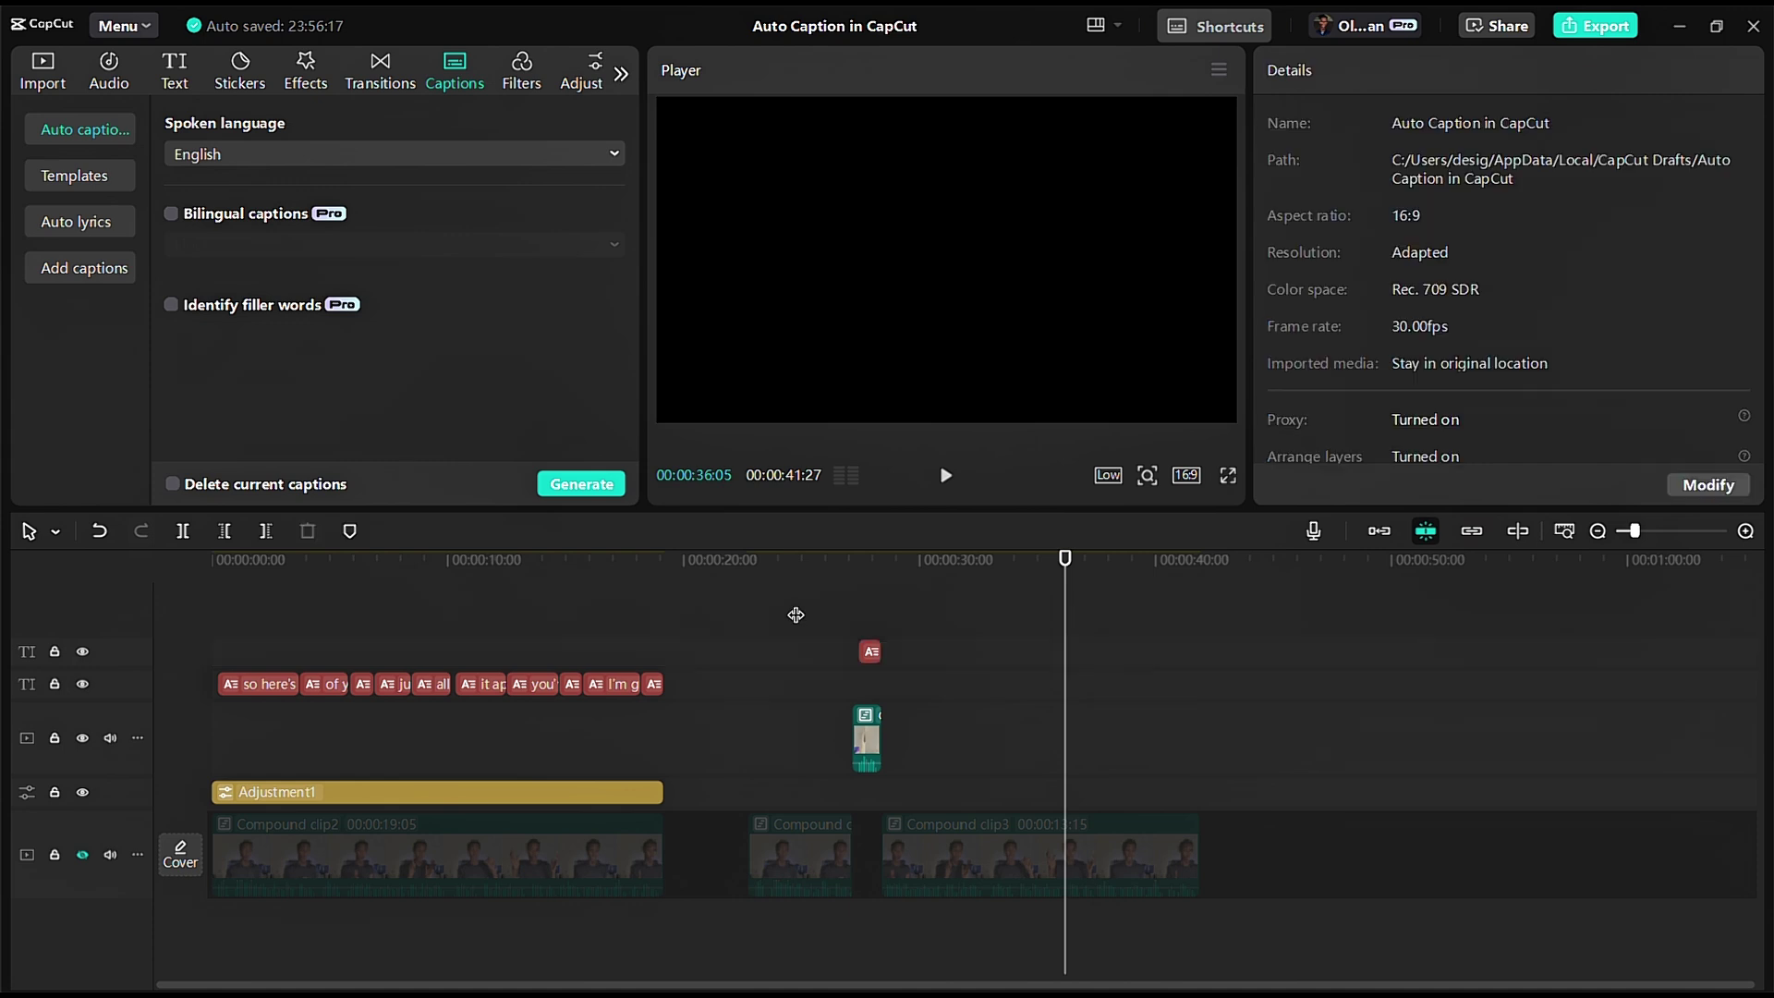
{"action": "left_click", "coordinate": [793, 609]}
{"action": "left_click", "coordinate": [871, 566]}
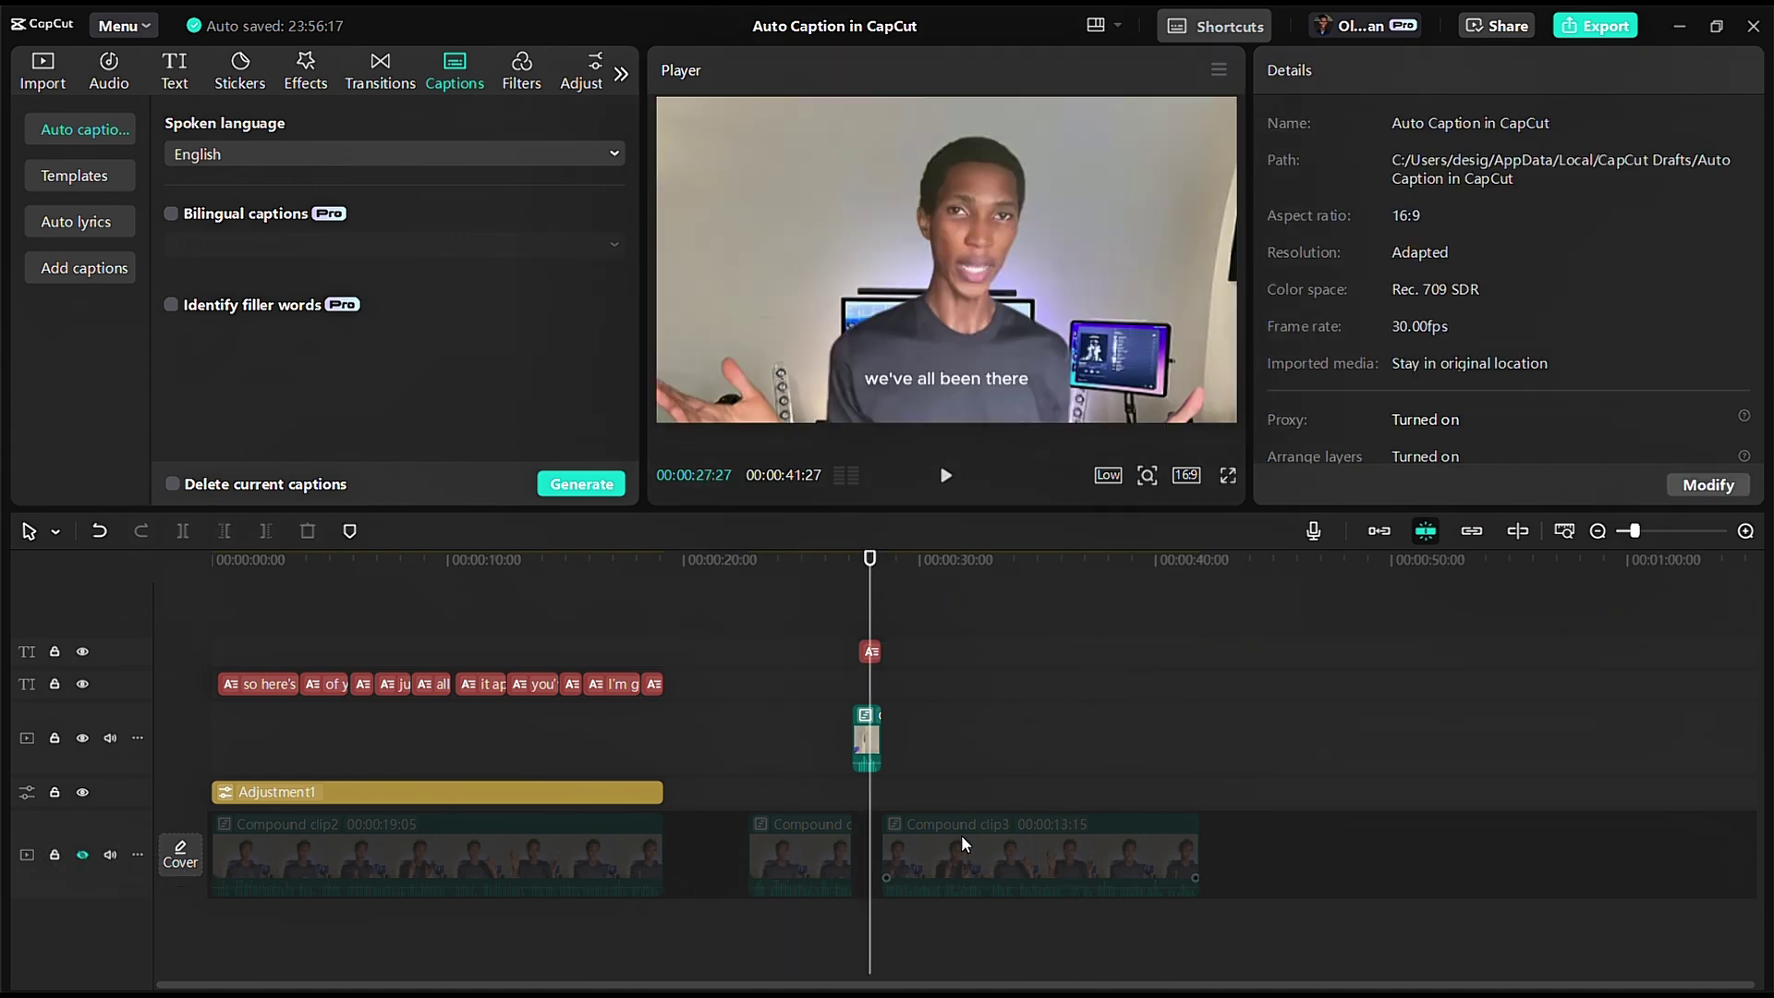
Step: Show the main track again and delete the short clip's "we've all been there" caption
{"action": "left_click", "coordinate": [83, 856]}
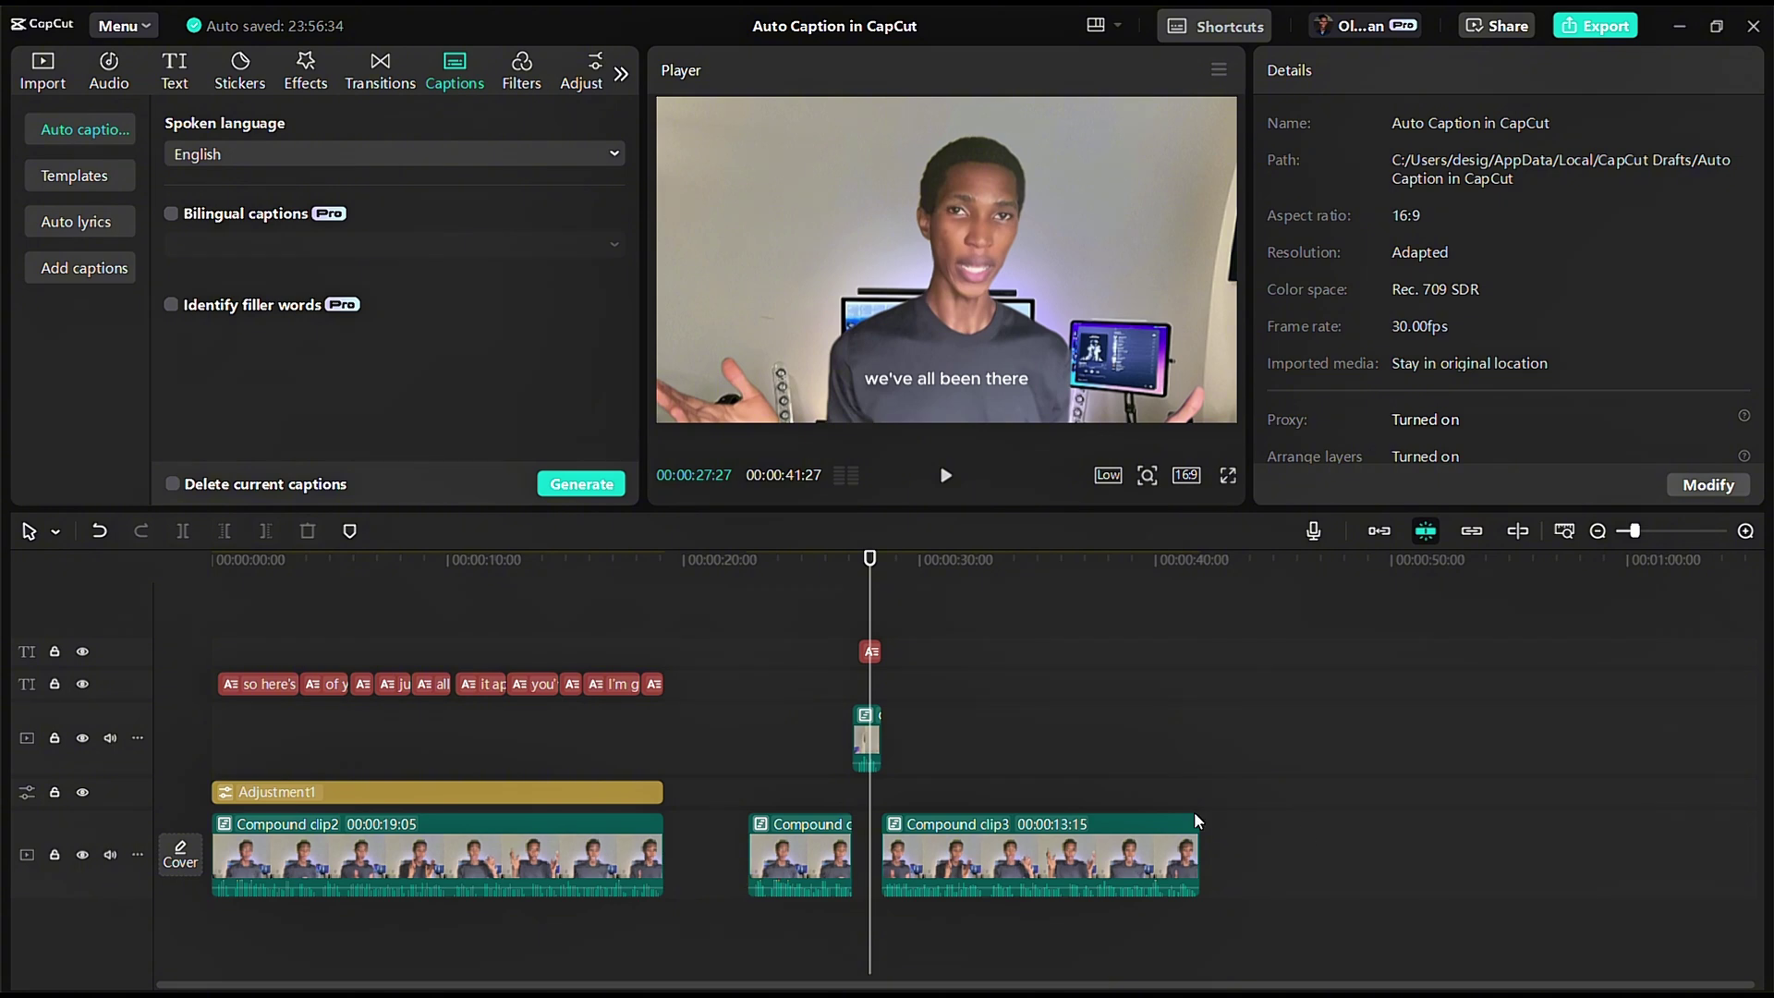
{"action": "left_click", "coordinate": [1081, 608]}
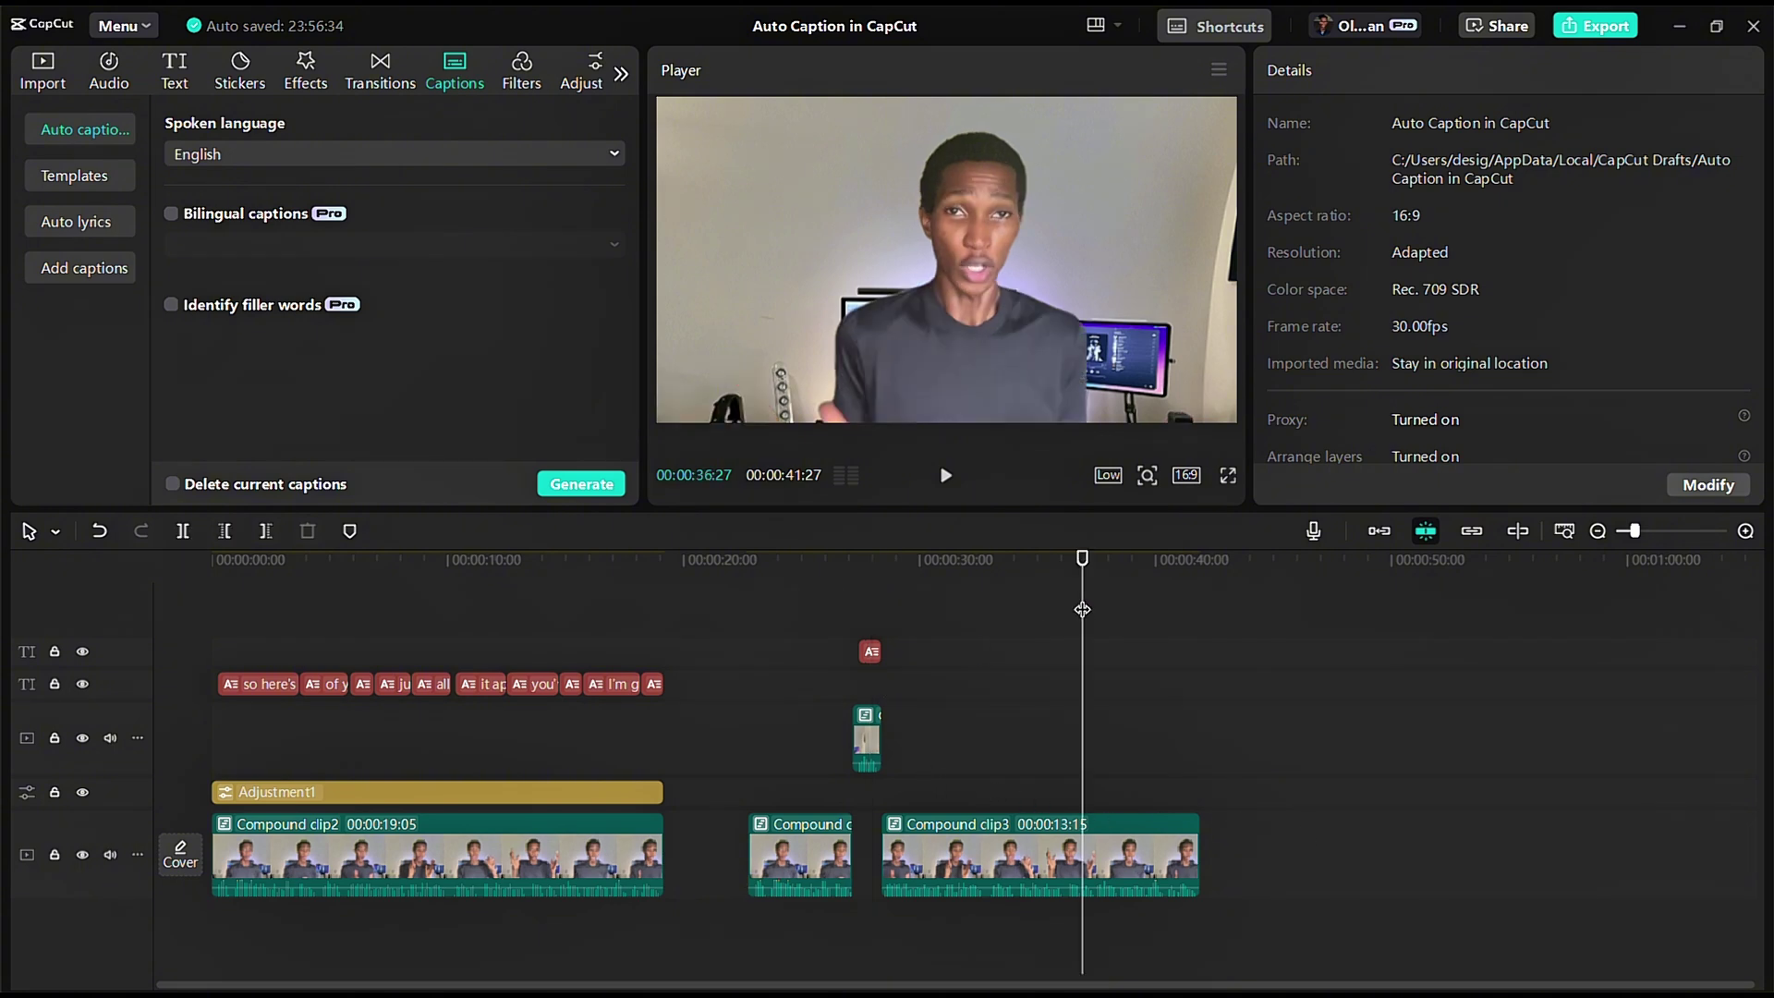
{"action": "left_click", "coordinate": [868, 650]}
{"action": "key", "text": "Delete"}
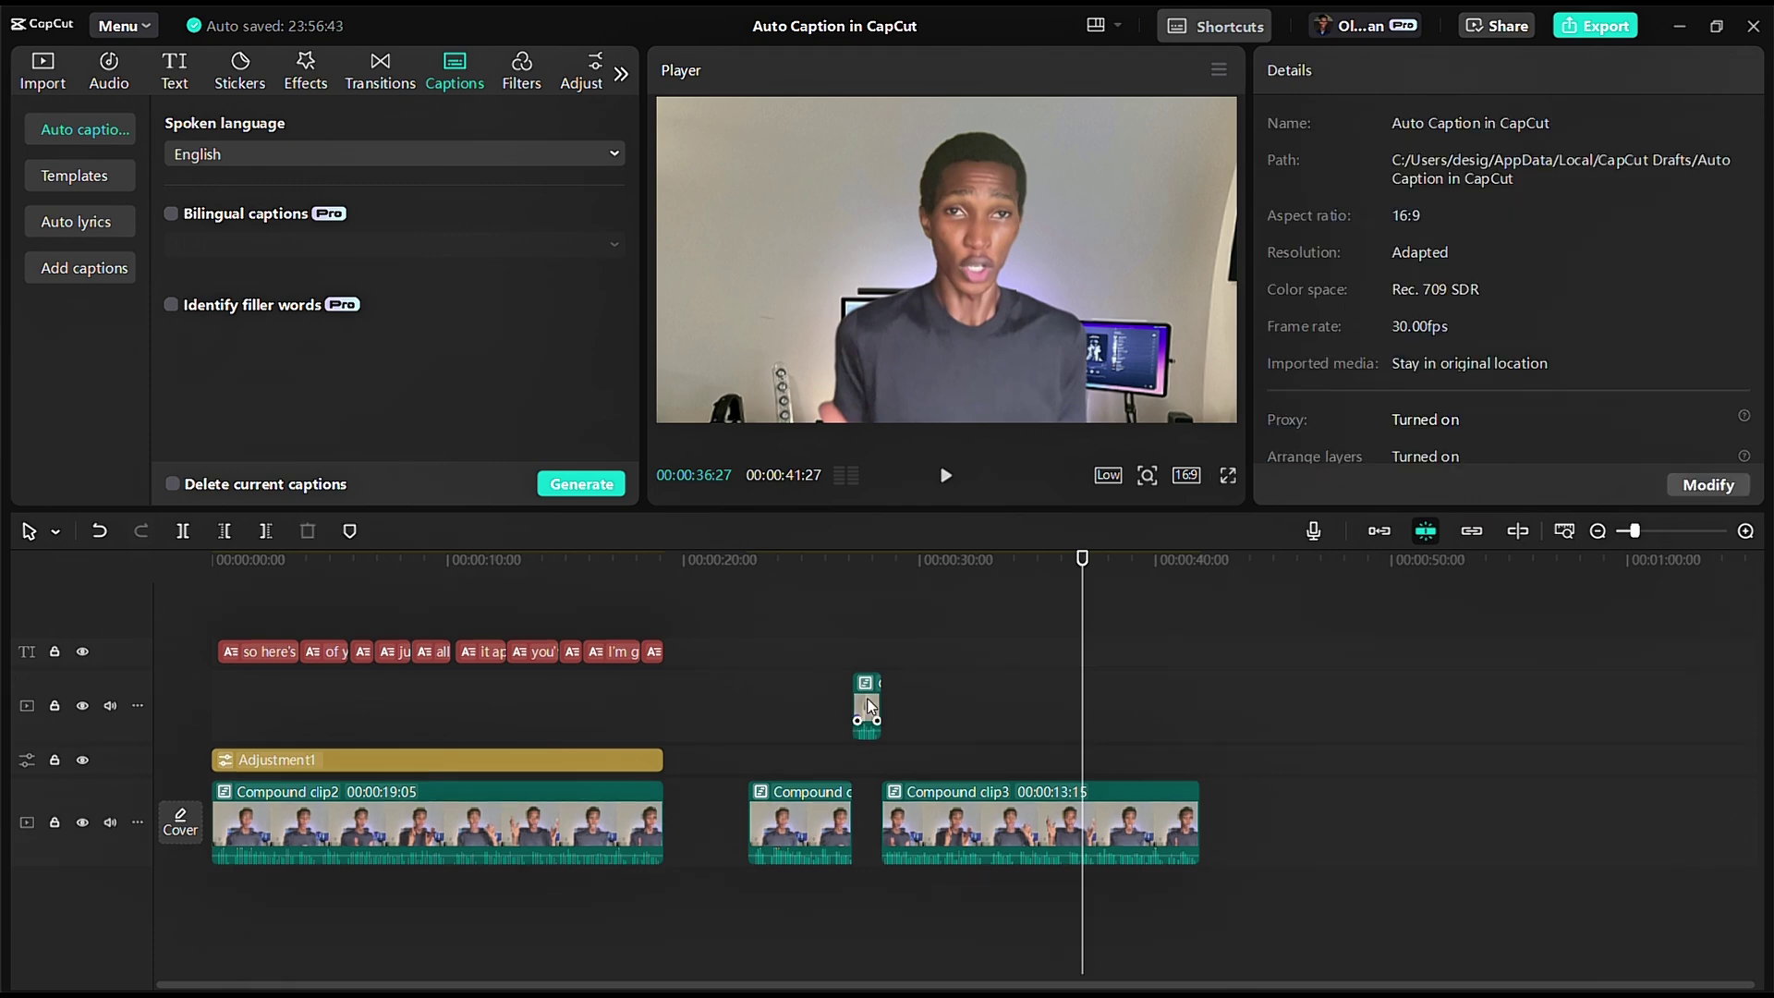
Step: Inspect the short compound clip, then move it back into the main-track gap
{"action": "double_click", "coordinate": [870, 721]}
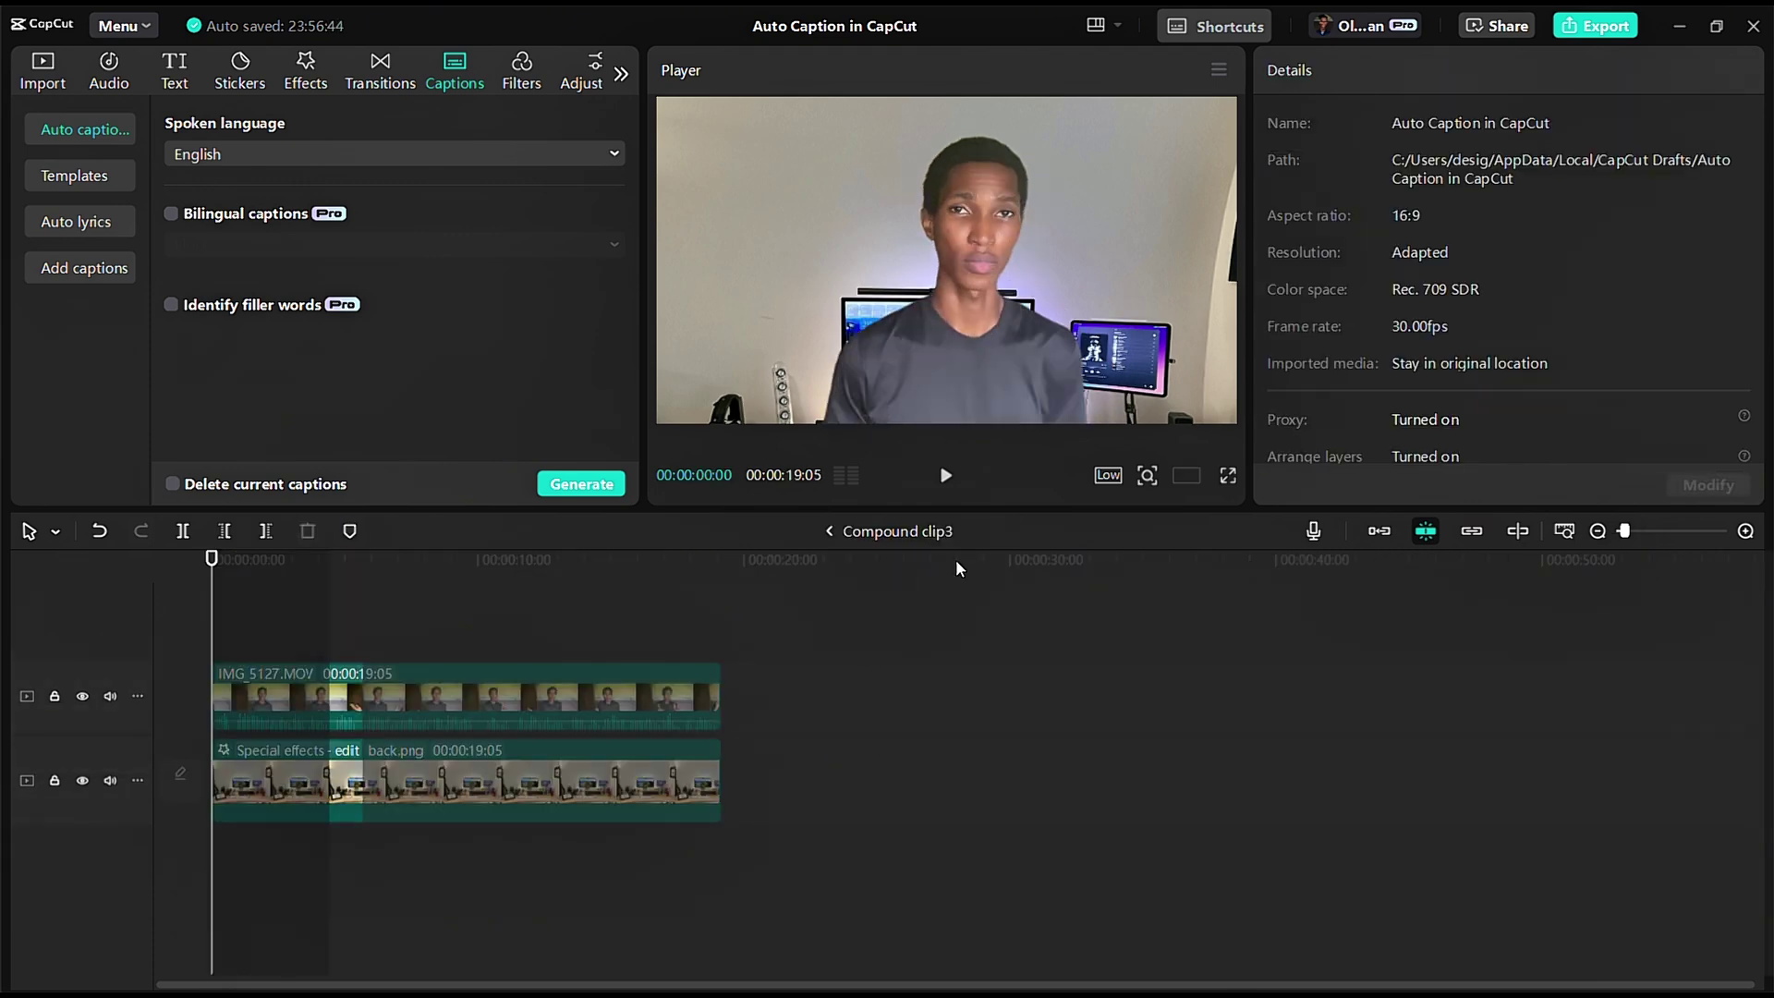
{"action": "left_click", "coordinate": [829, 531]}
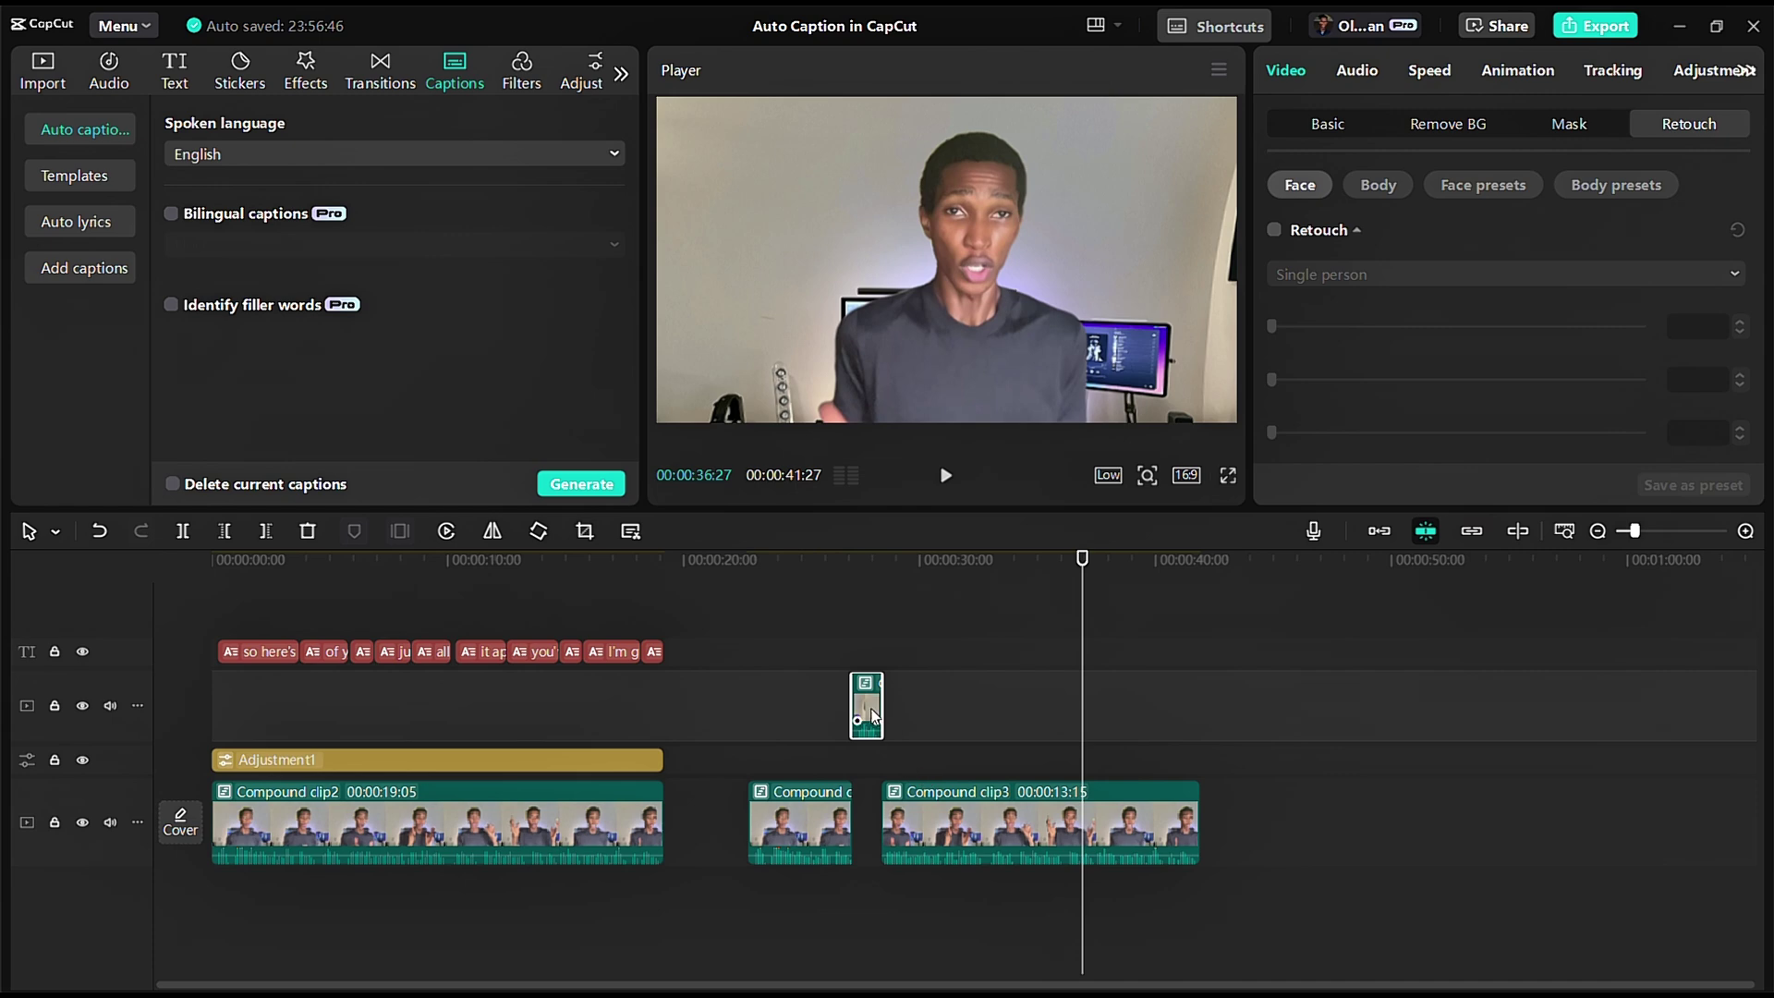
{"action": "left_click_drag", "start_coordinate": [872, 717], "coordinate": [874, 820]}
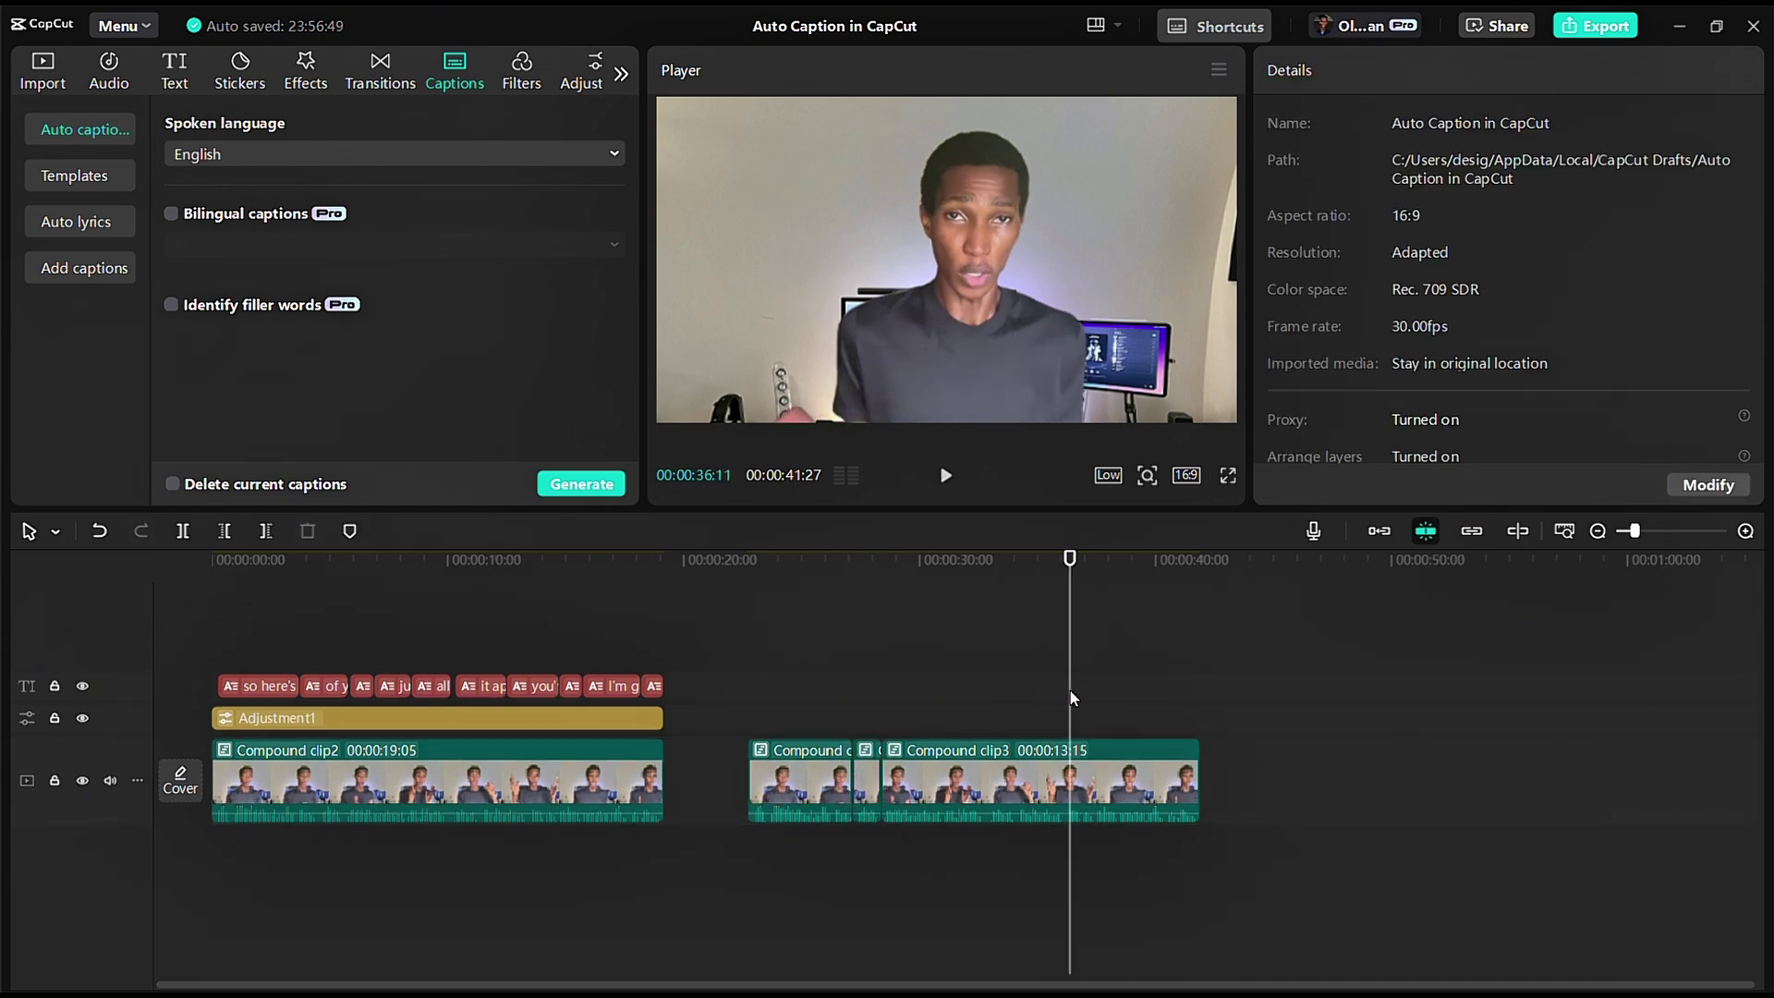
Step: Split off the end of Compound clip3 and move that piece onto its own track
{"action": "left_click", "coordinate": [1094, 693]}
{"action": "left_click", "coordinate": [1098, 789]}
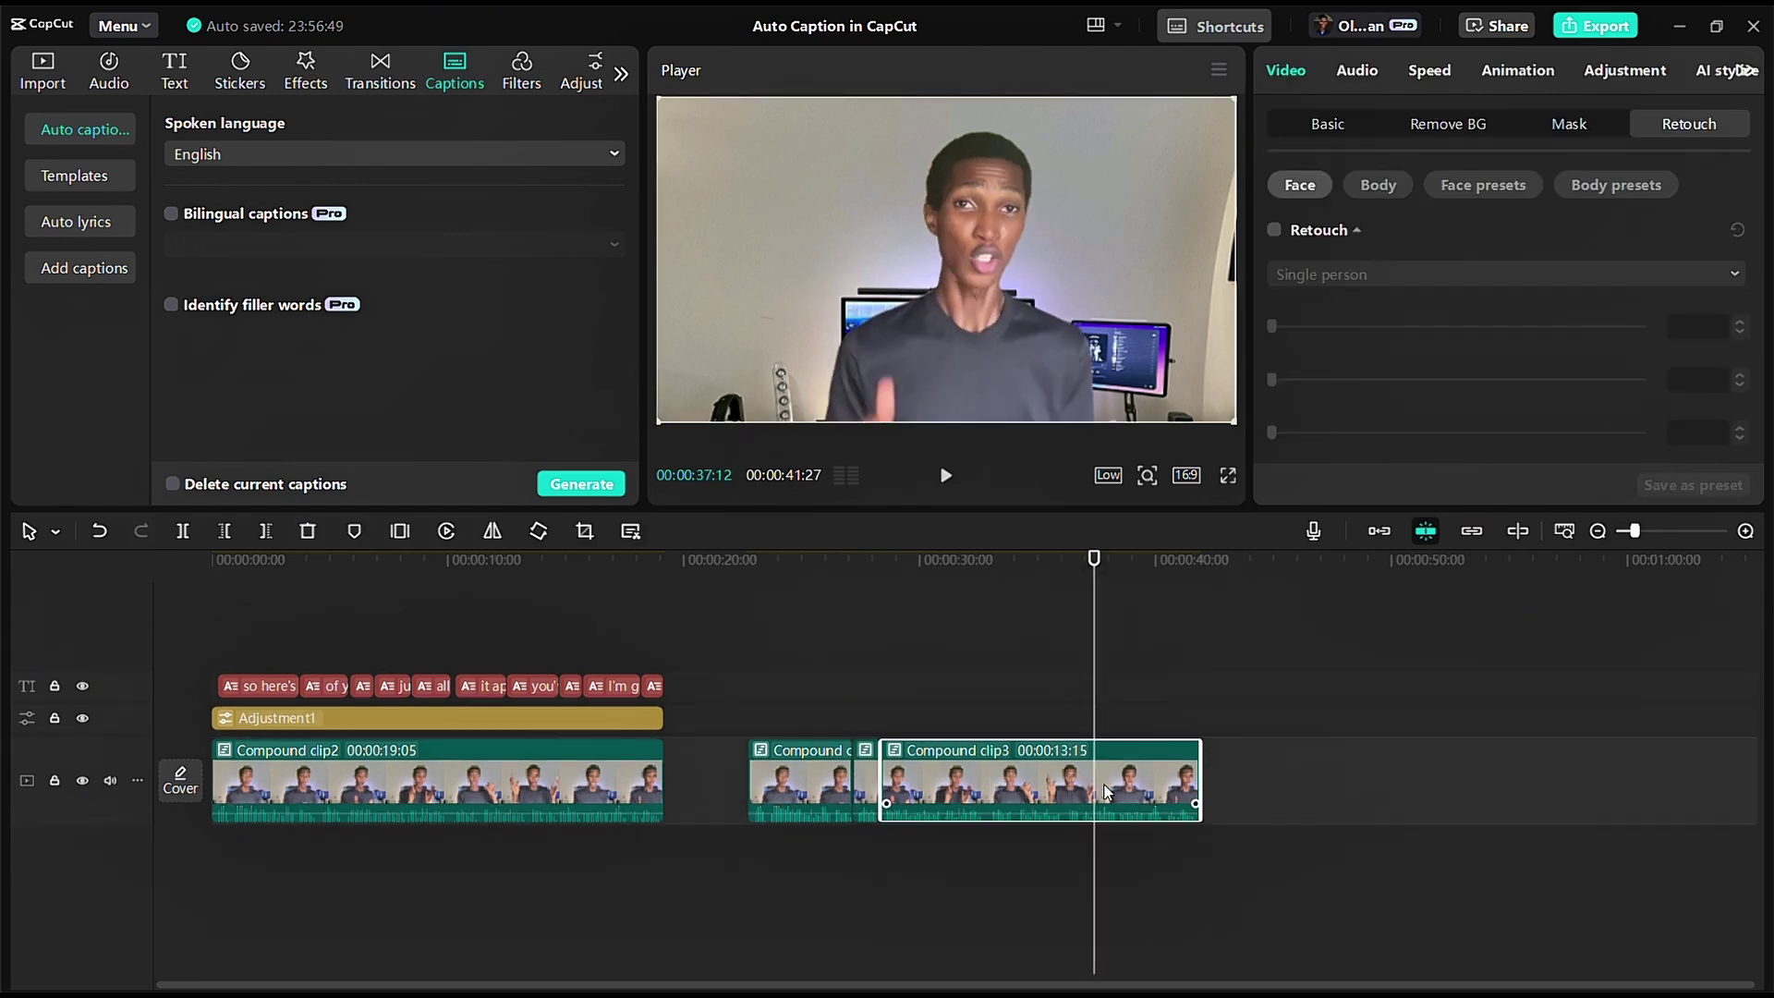
{"action": "key", "text": "ctrl+b"}
{"action": "left_click_drag", "start_coordinate": [1134, 793], "coordinate": [1133, 734]}
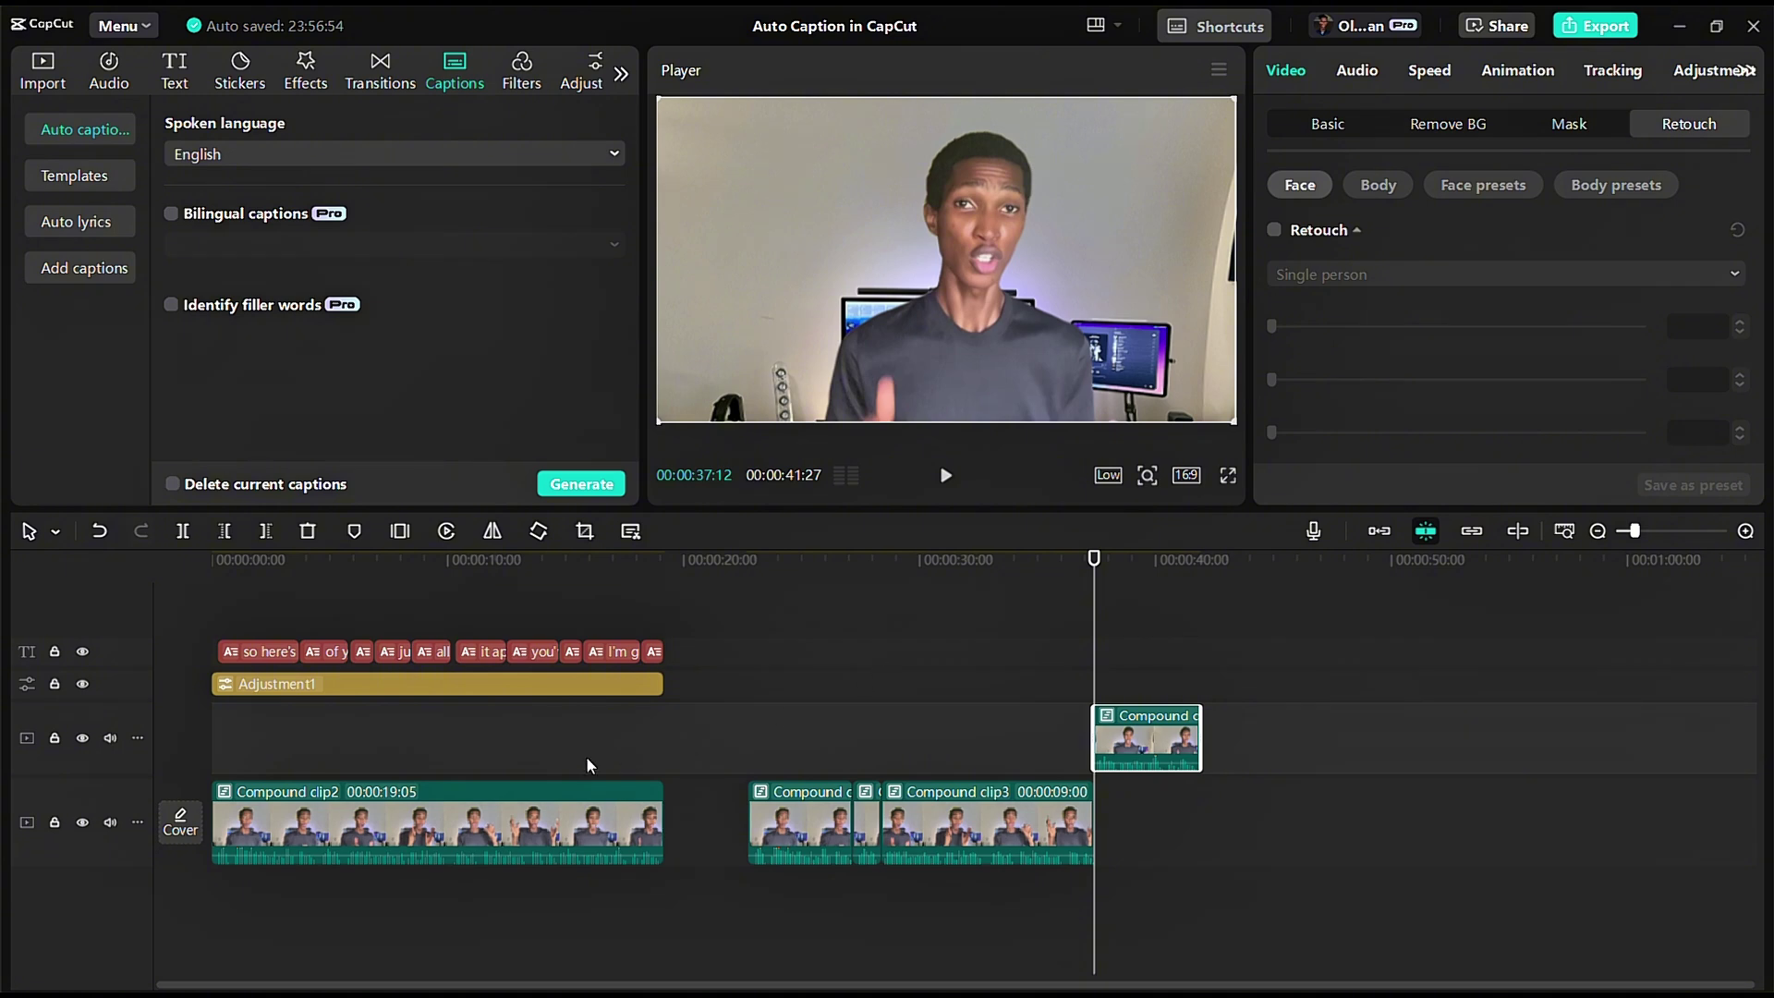
Step: Hide the main track and generate auto-captions starting "so in today's video" for the end piece
{"action": "left_click", "coordinate": [79, 823]}
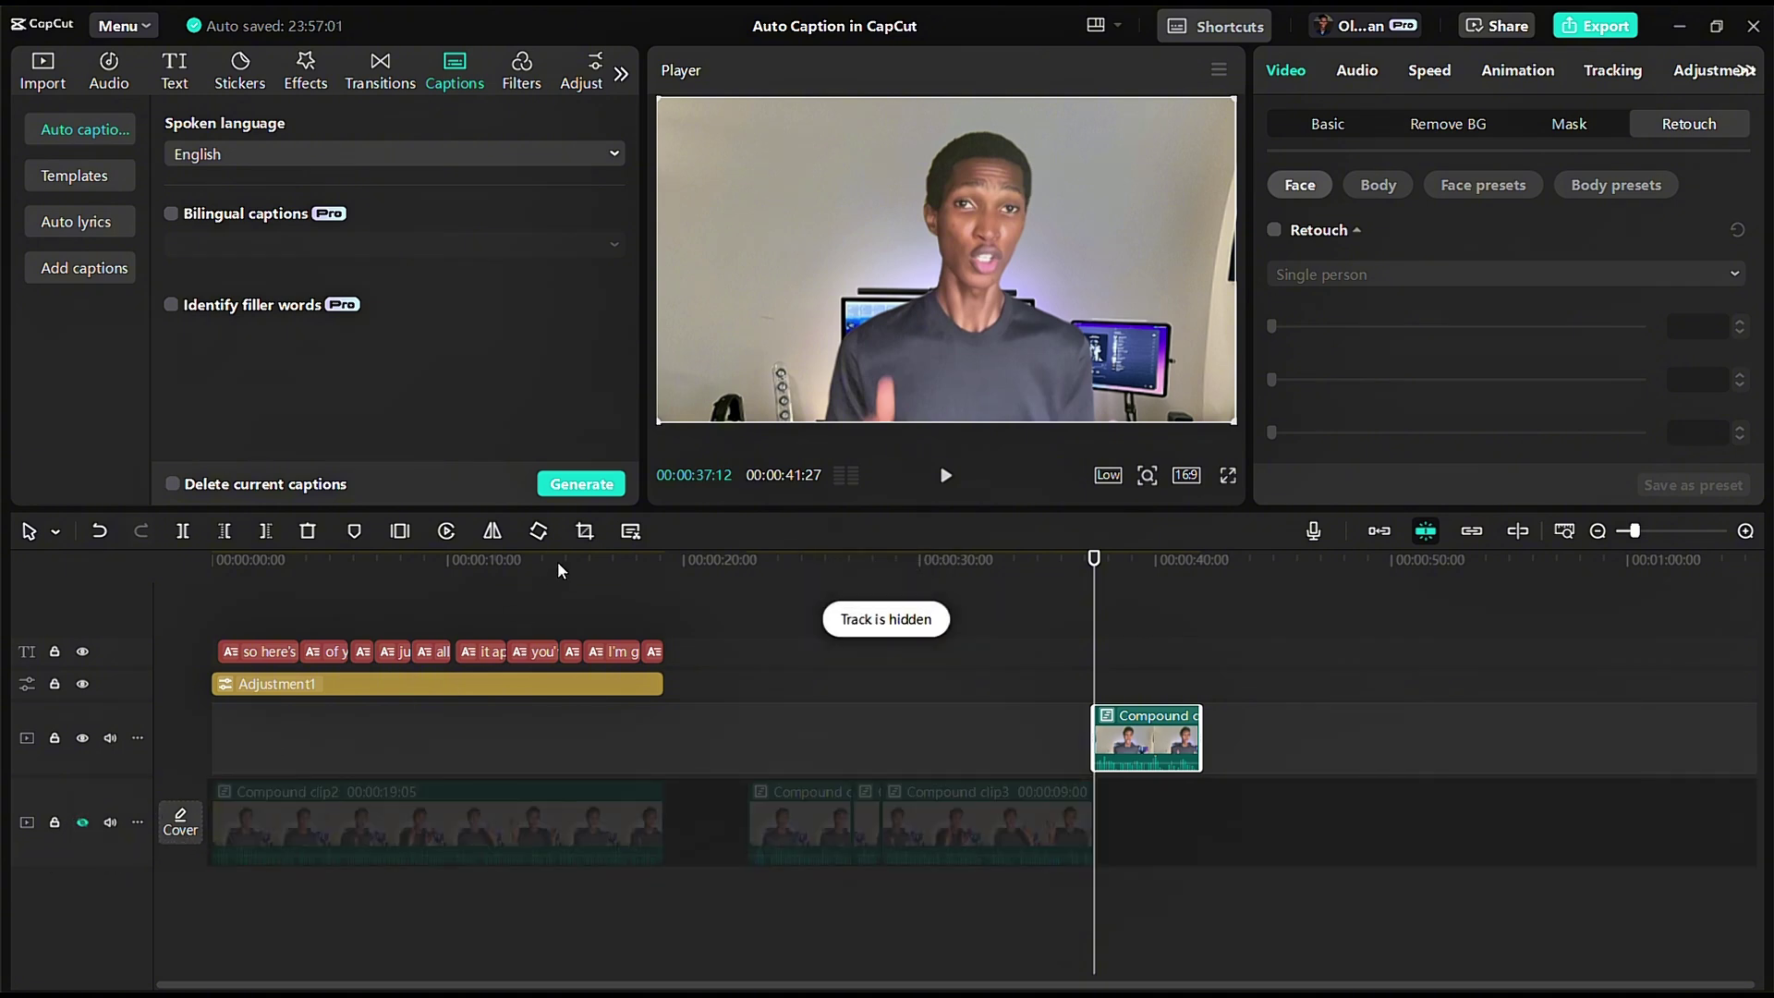
{"action": "left_click", "coordinate": [605, 484]}
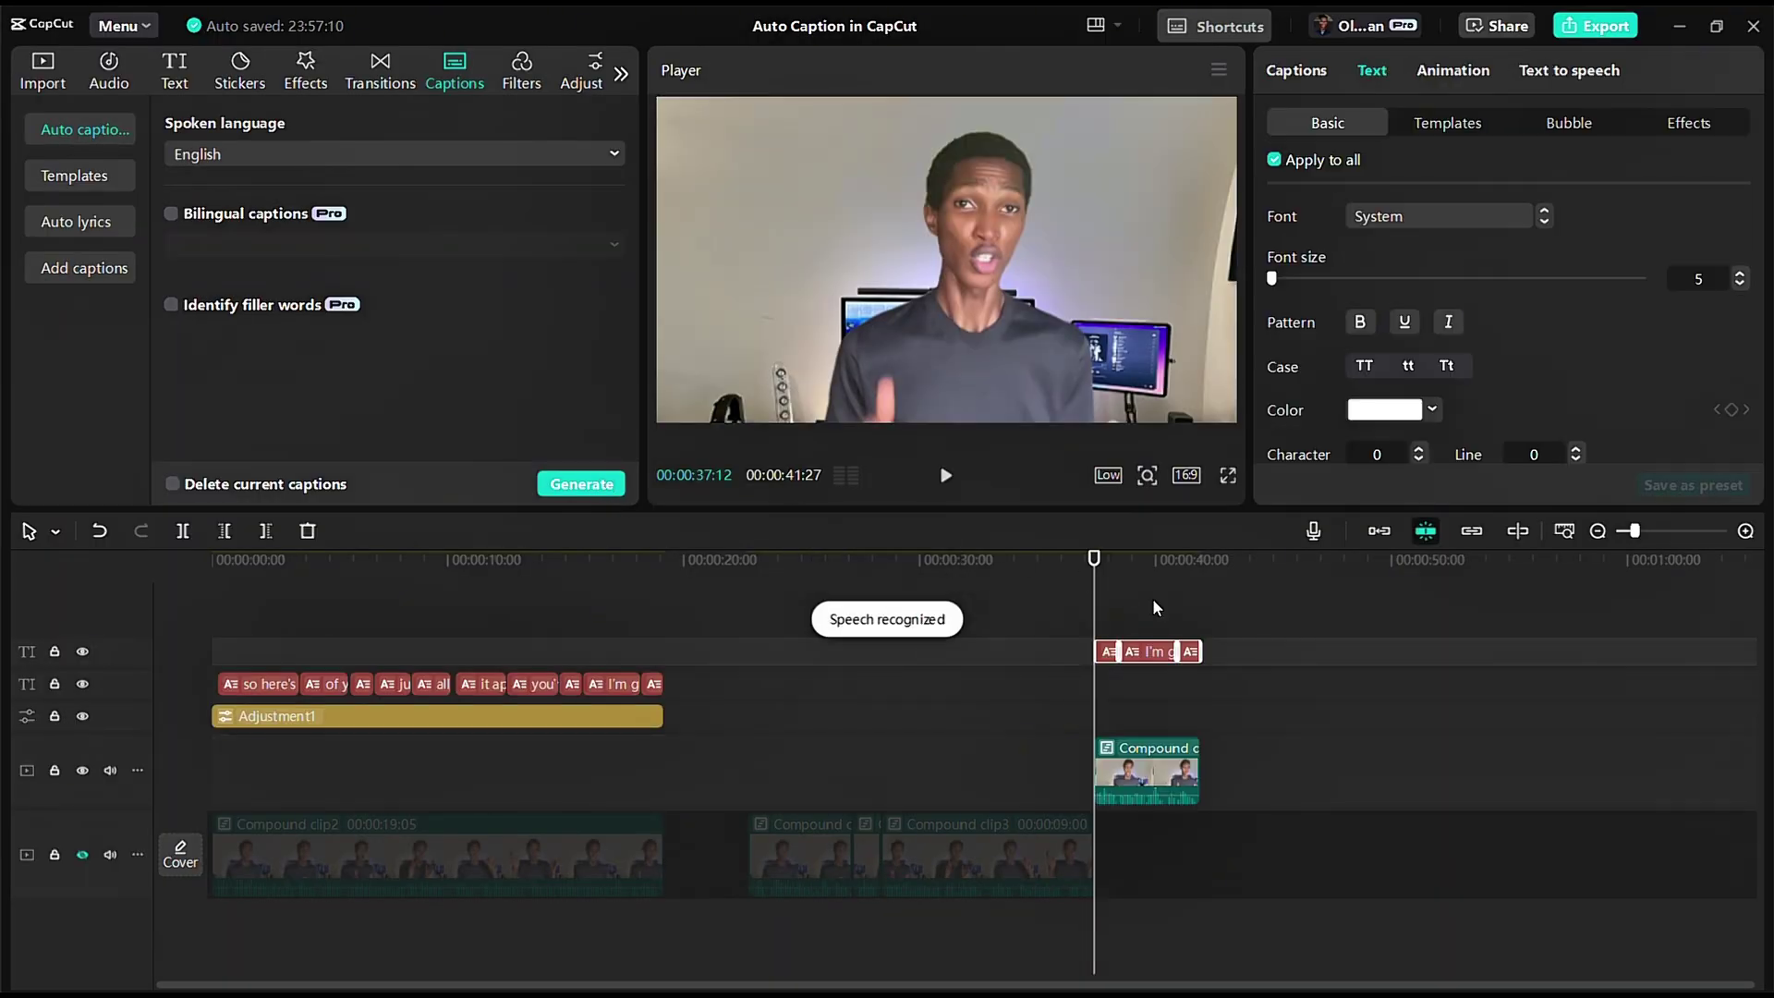
{"action": "left_click", "coordinate": [1161, 595]}
{"action": "left_click", "coordinate": [1099, 589]}
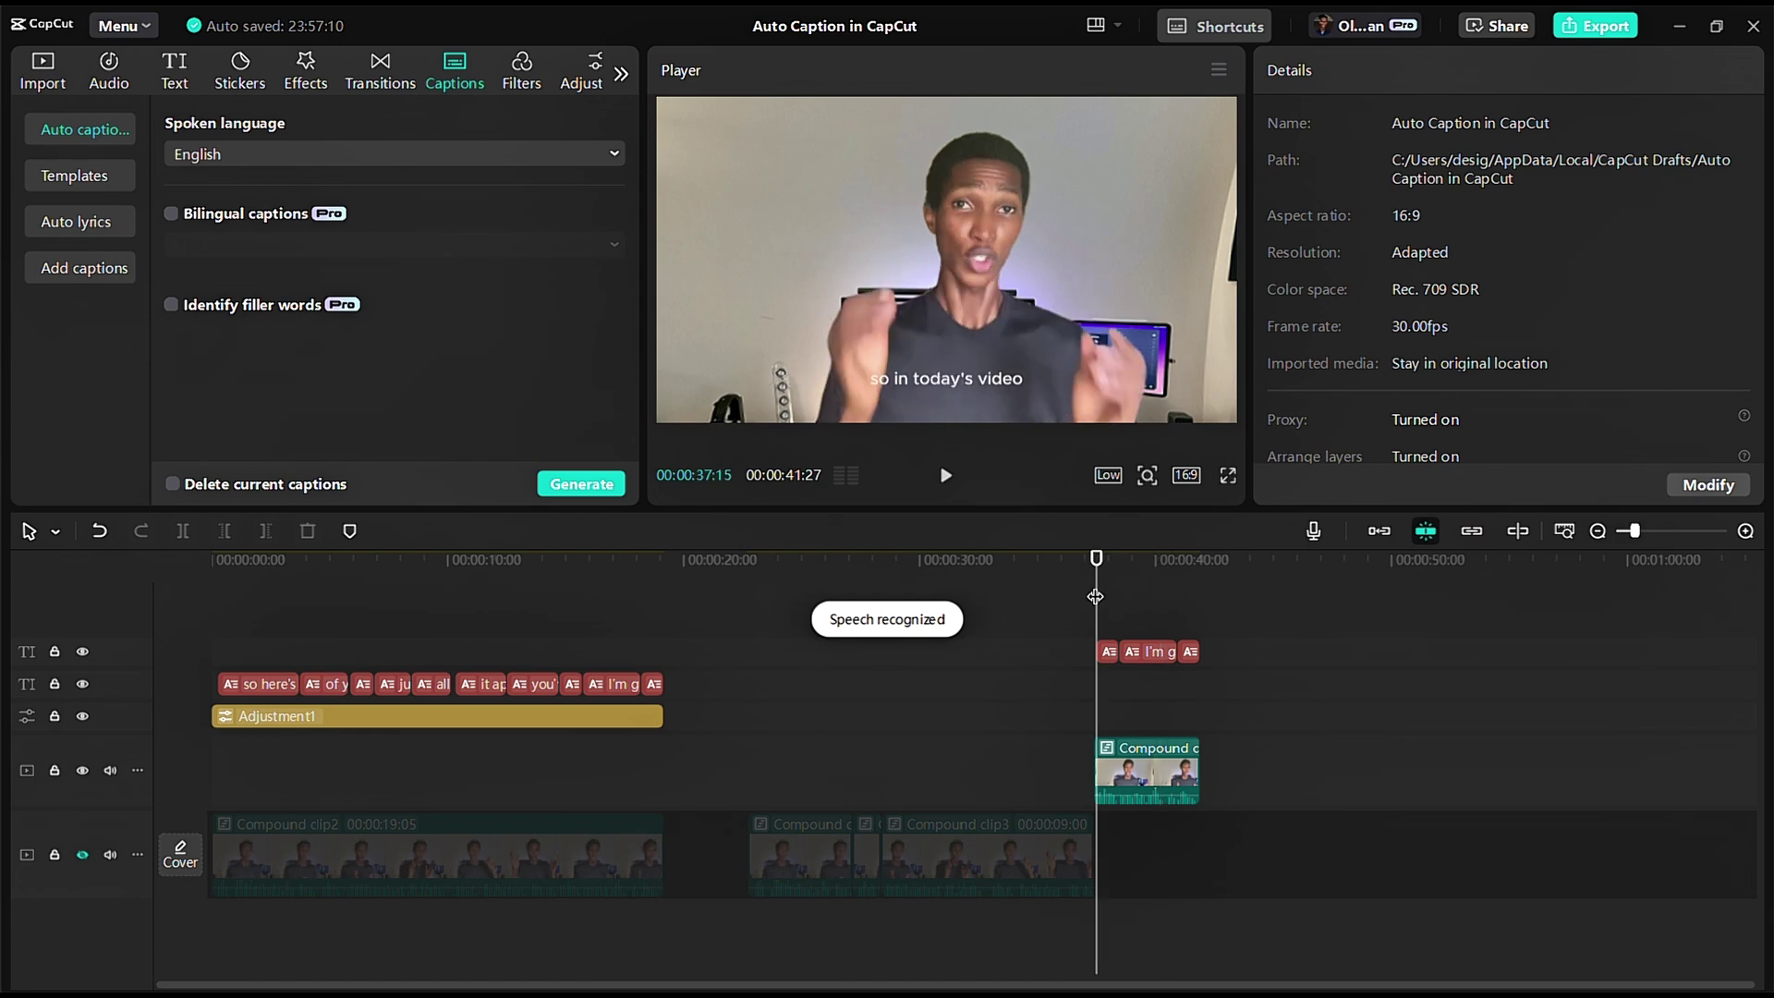
Step: Return the captioned end piece to the main track after Compound clip3 and replay the ending
{"action": "left_click", "coordinate": [81, 855]}
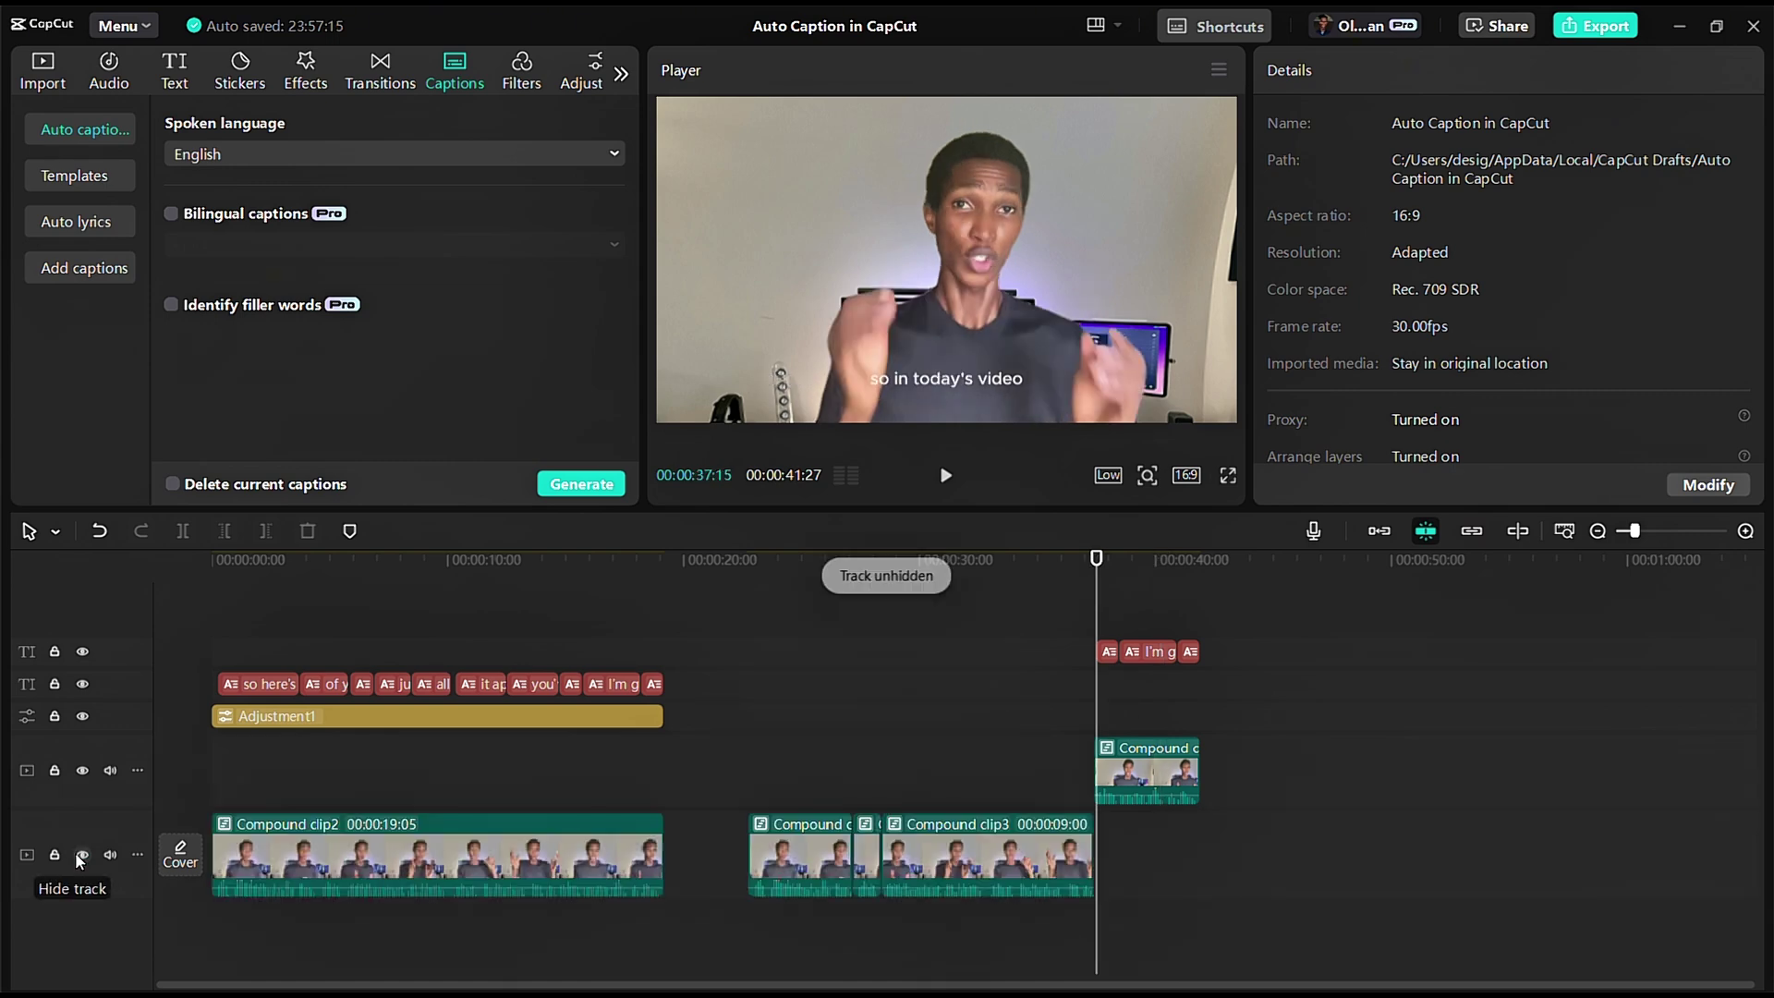
{"action": "left_click_drag", "start_coordinate": [1151, 790], "coordinate": [1150, 881]}
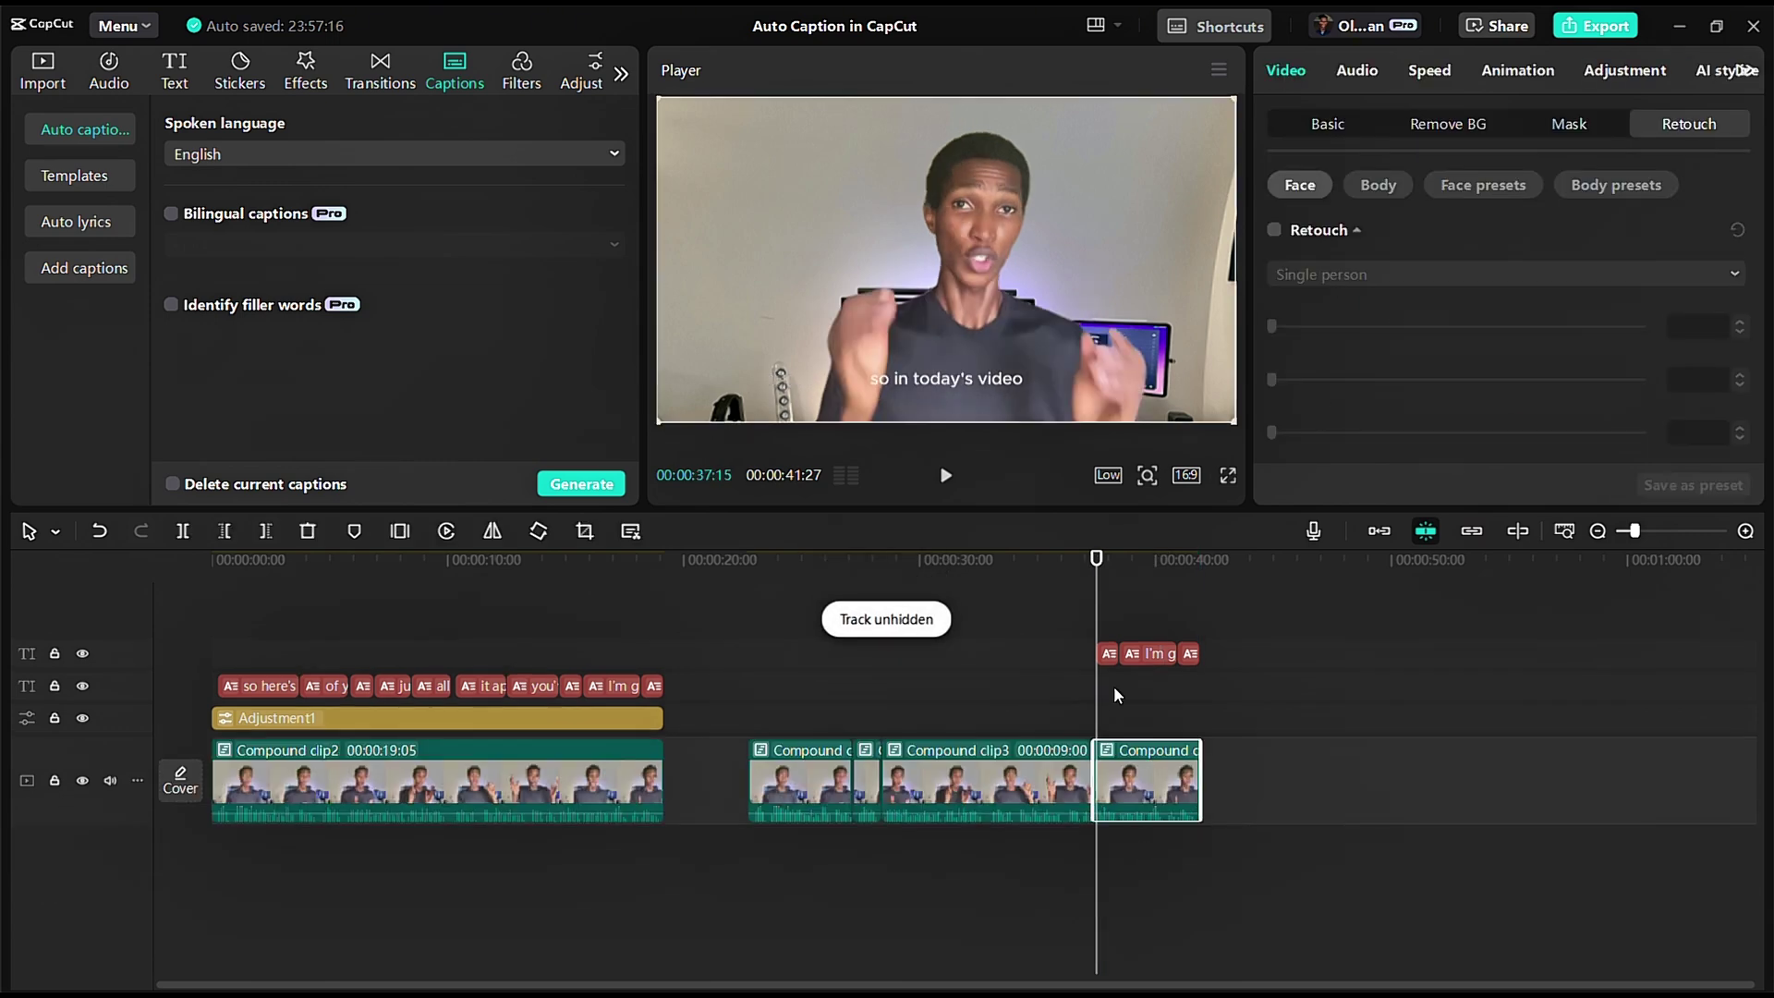
{"action": "left_click", "coordinate": [1064, 617]}
{"action": "key", "text": "space"}
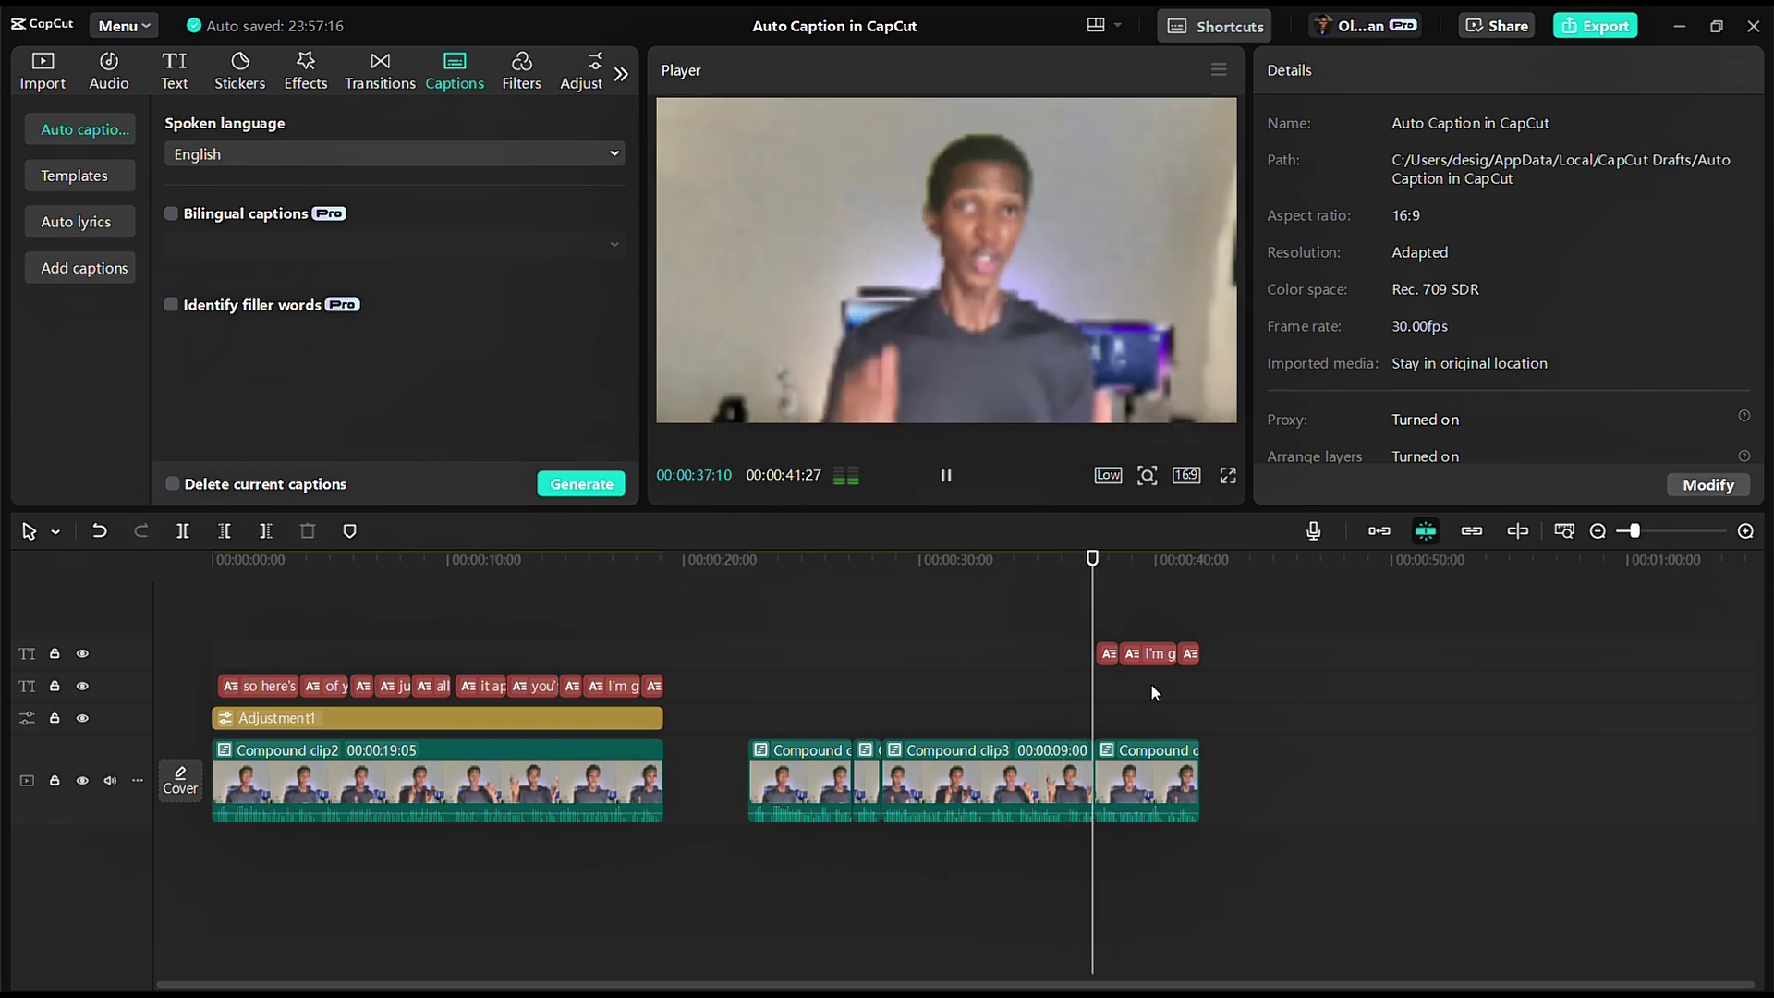
{"action": "key", "text": "space"}
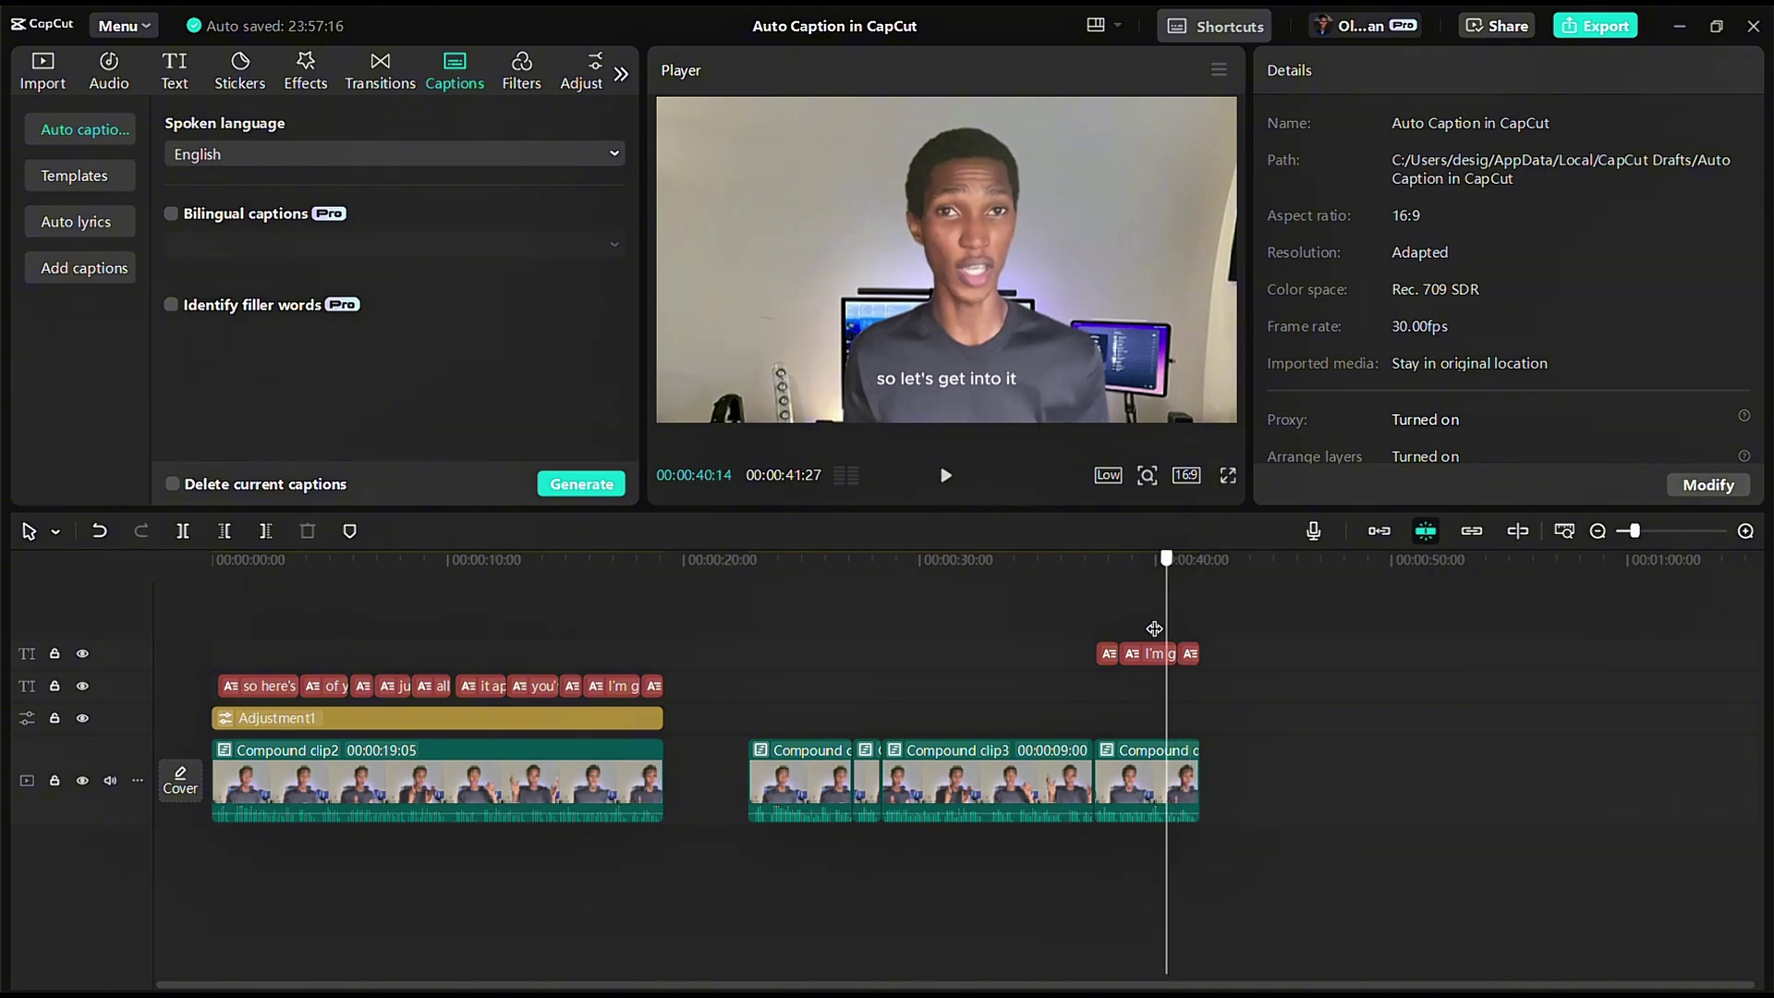
{"action": "left_click", "coordinate": [1071, 659]}
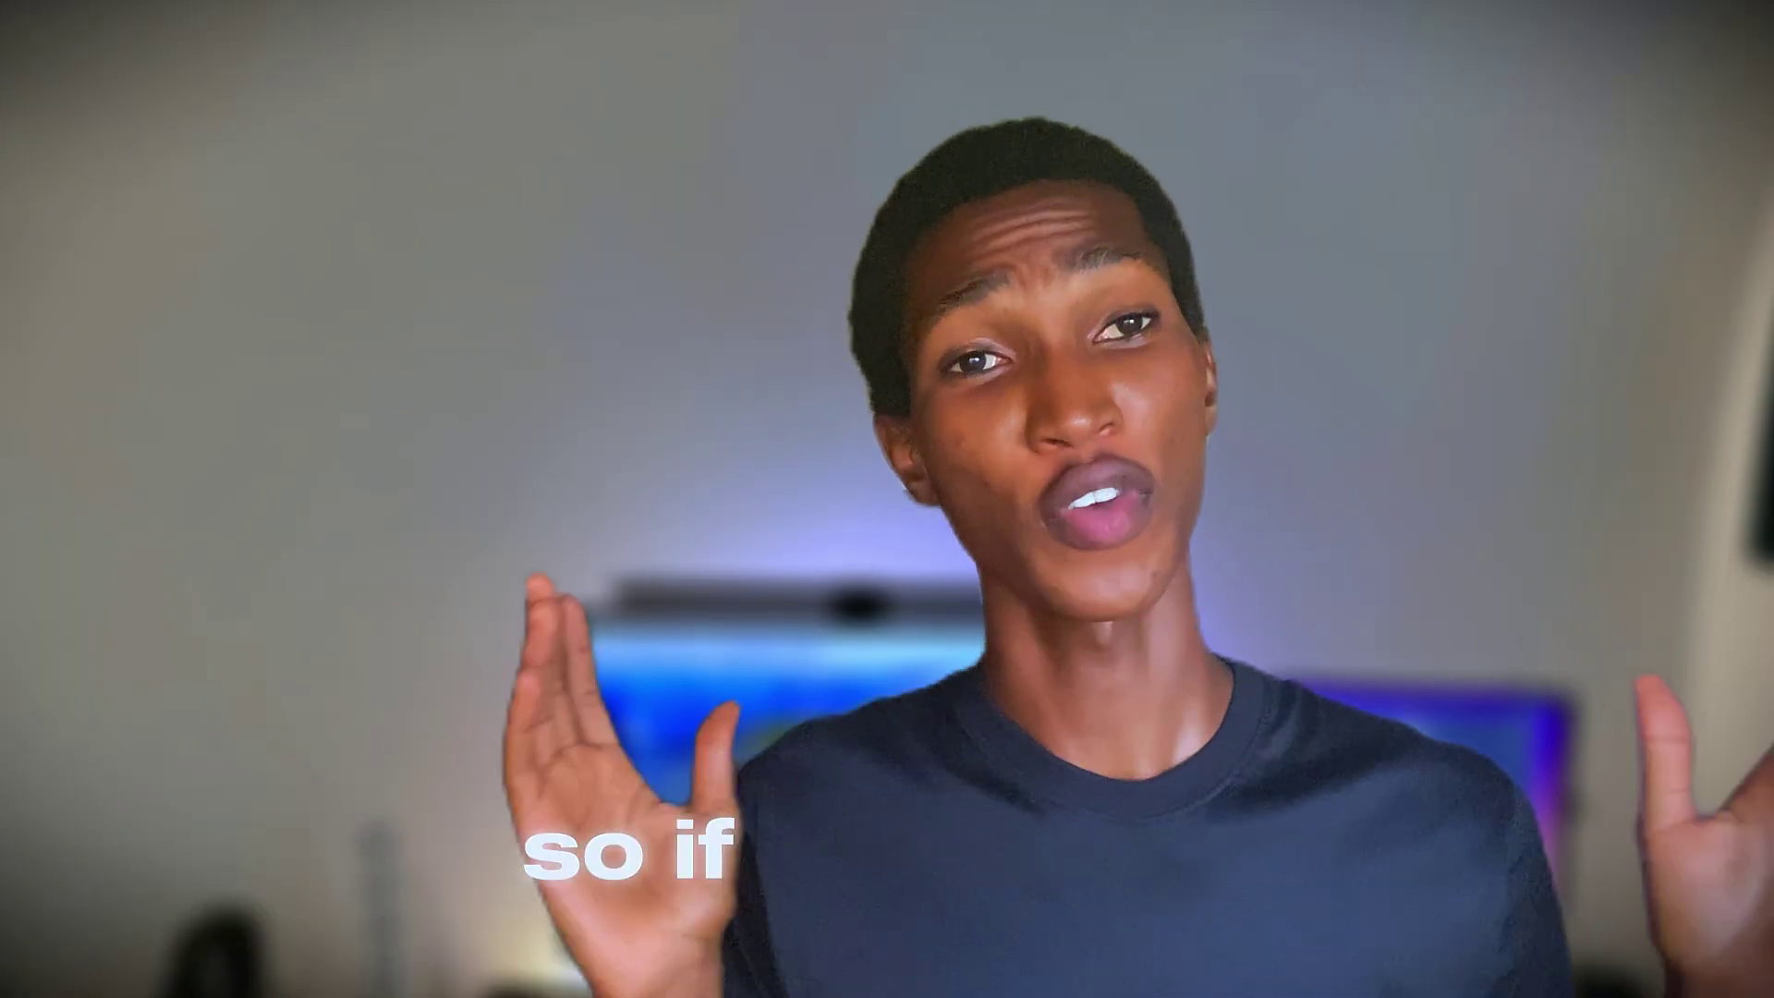